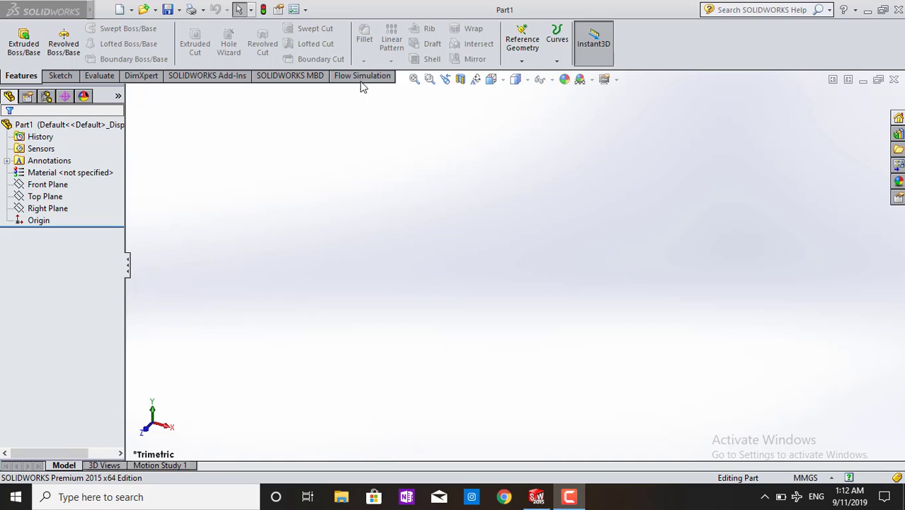
Step: Start a new sketch on the Top Plane
{"action": "left_click", "coordinate": [363, 6]}
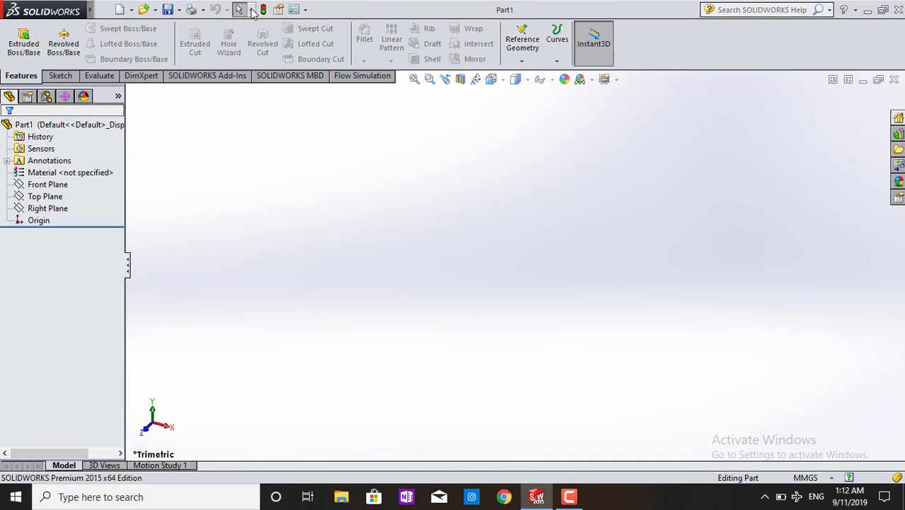
{"action": "left_click", "coordinate": [45, 209]}
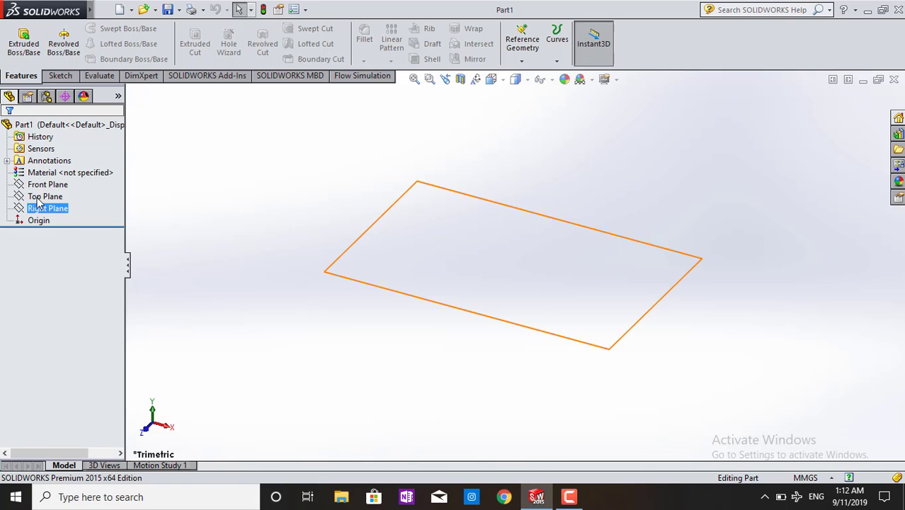
{"action": "left_click", "coordinate": [42, 198]}
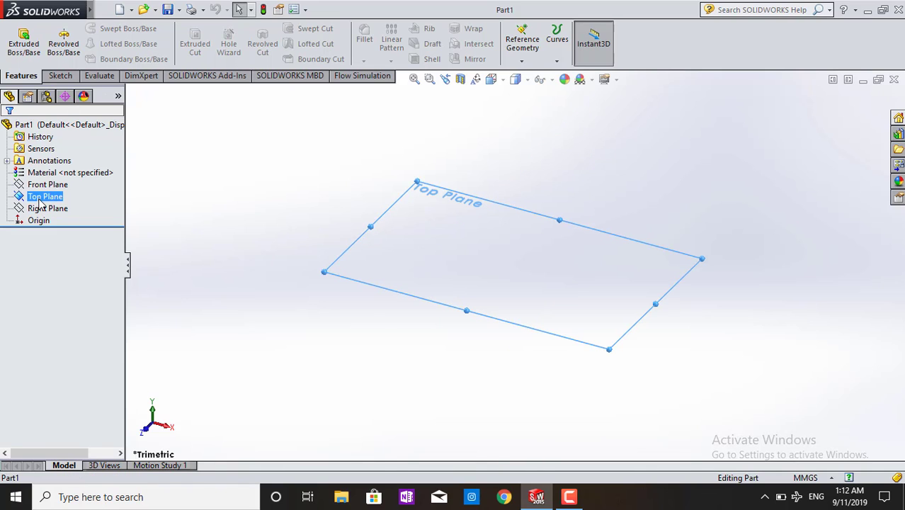
{"action": "left_click", "coordinate": [24, 199]}
{"action": "left_click", "coordinate": [46, 180]}
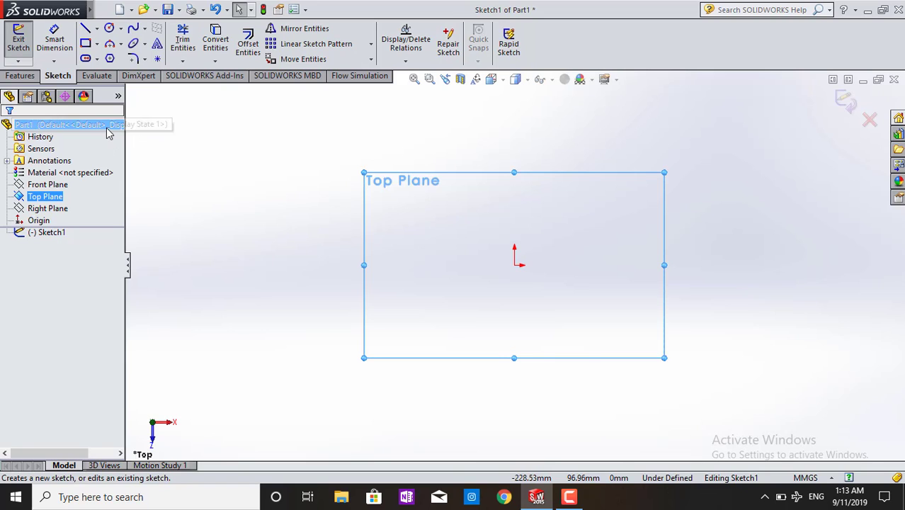
Step: Sketch a corner rectangle about 179 mm wide around the origin and finish the sketch
{"action": "left_click", "coordinate": [86, 58]}
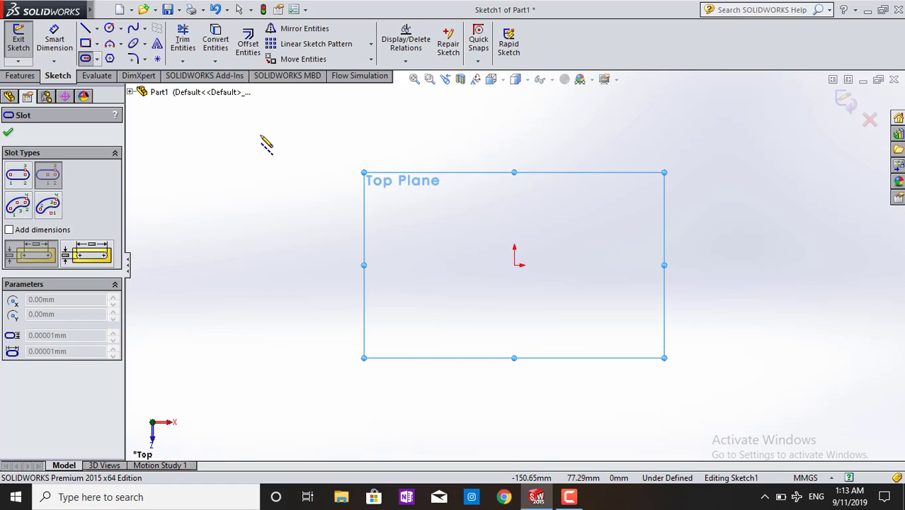
{"action": "key", "text": "Escape"}
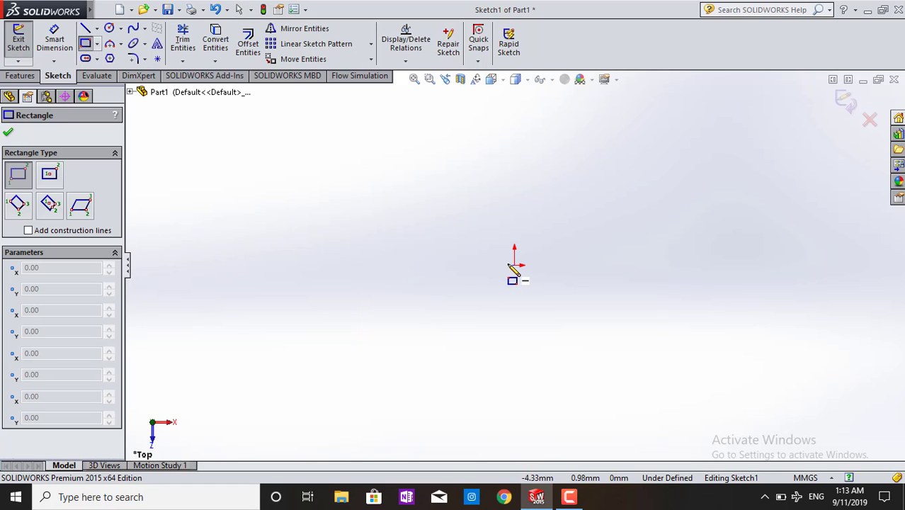
{"action": "left_click", "coordinate": [398, 237]}
{"action": "left_click", "coordinate": [630, 249]}
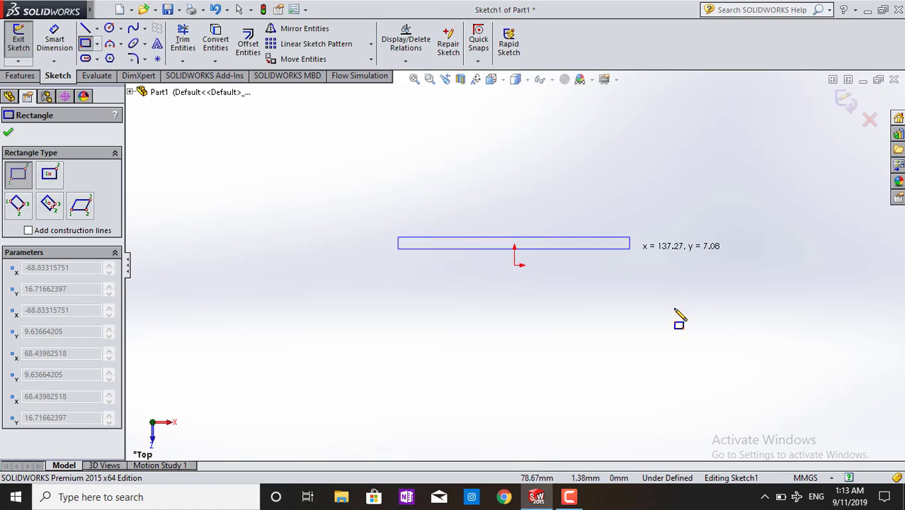
{"action": "left_click", "coordinate": [704, 383]}
{"action": "key", "text": "Escape"}
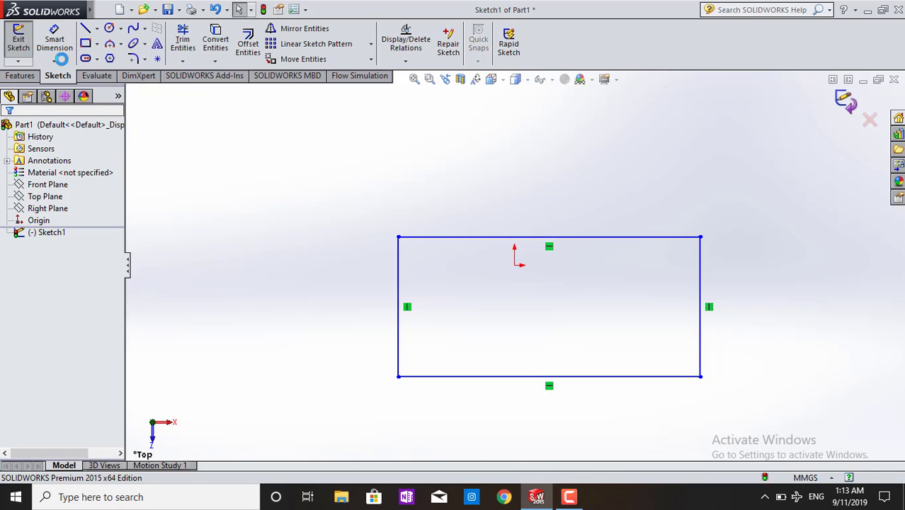
Step: Extrude the rectangle sketch as a blind boss 10 mm deep
{"action": "left_click", "coordinate": [23, 74]}
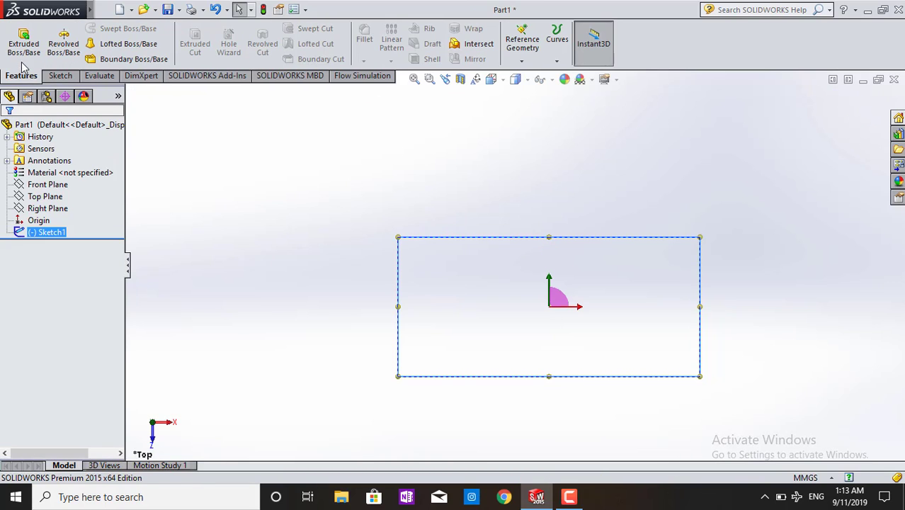
{"action": "left_click", "coordinate": [23, 60]}
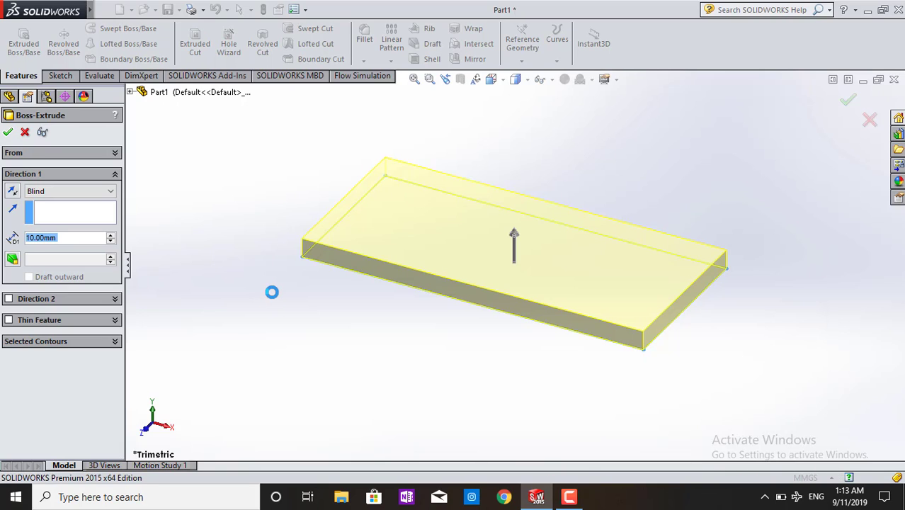
{"action": "key", "text": "Return"}
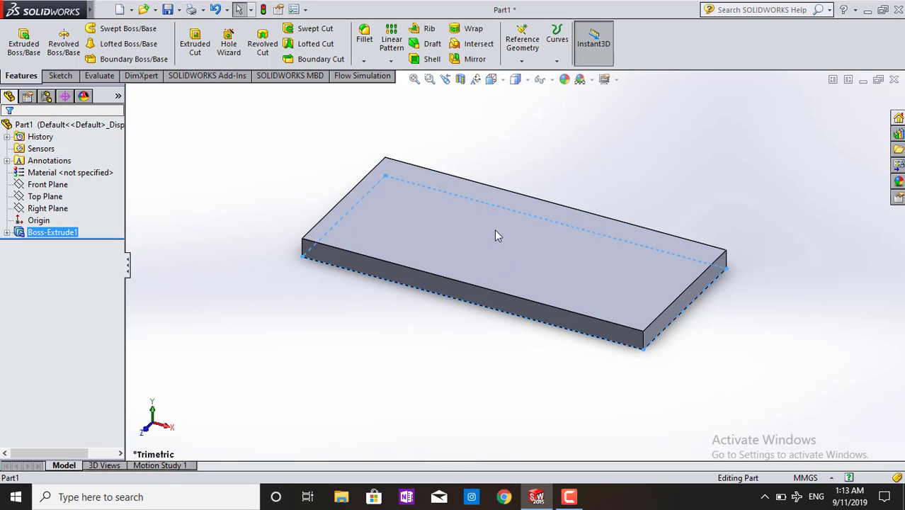
Step: Start a sketch on the plate's large upper face and view it straight on
{"action": "left_click", "coordinate": [496, 235]}
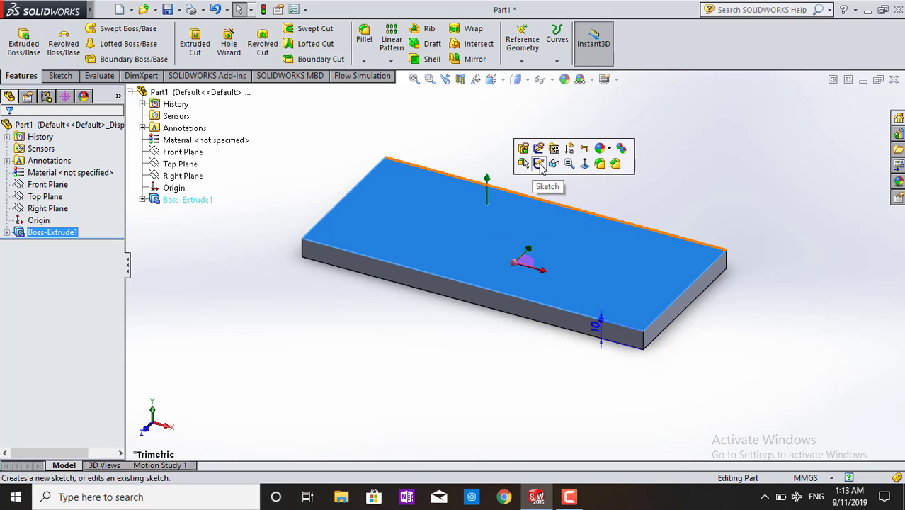
{"action": "left_click", "coordinate": [540, 159]}
{"action": "left_click", "coordinate": [505, 80]}
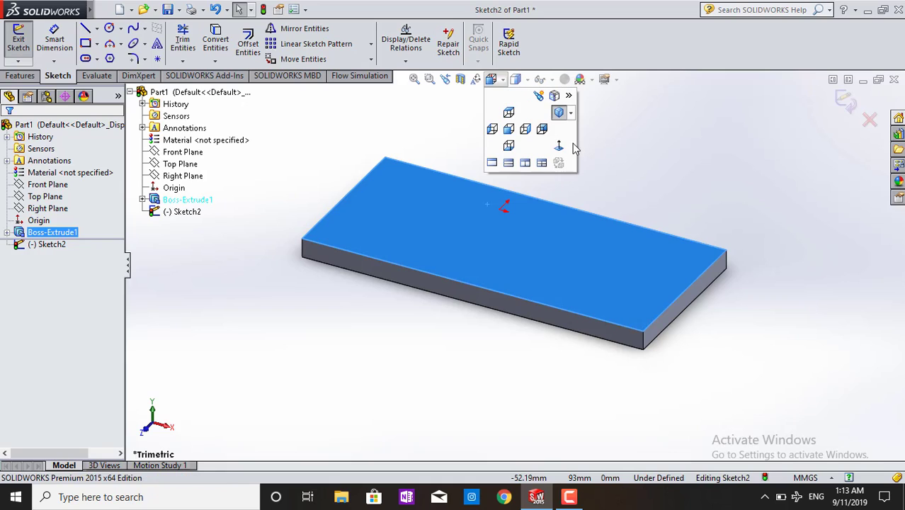
{"action": "left_click", "coordinate": [560, 146]}
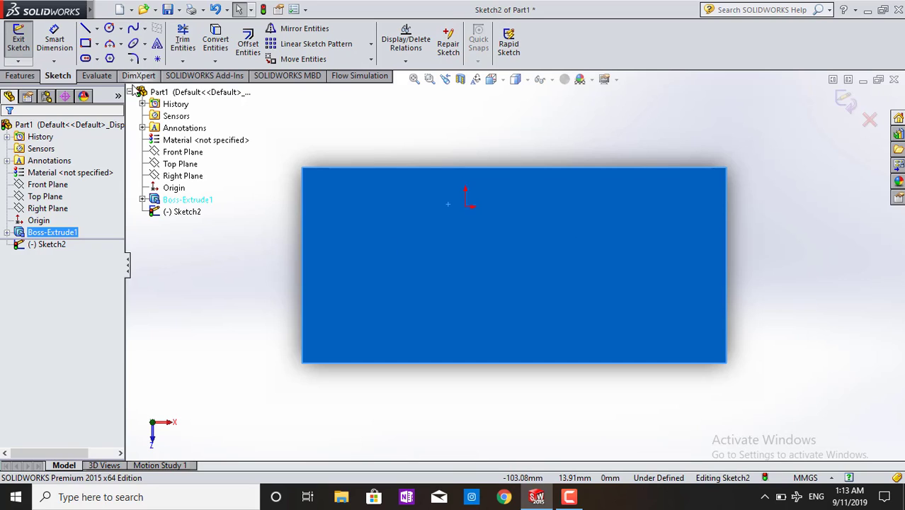
Step: Draw a horizontal construction centerline across the plate between the midpoints of its two short edges
{"action": "left_click", "coordinate": [157, 45]}
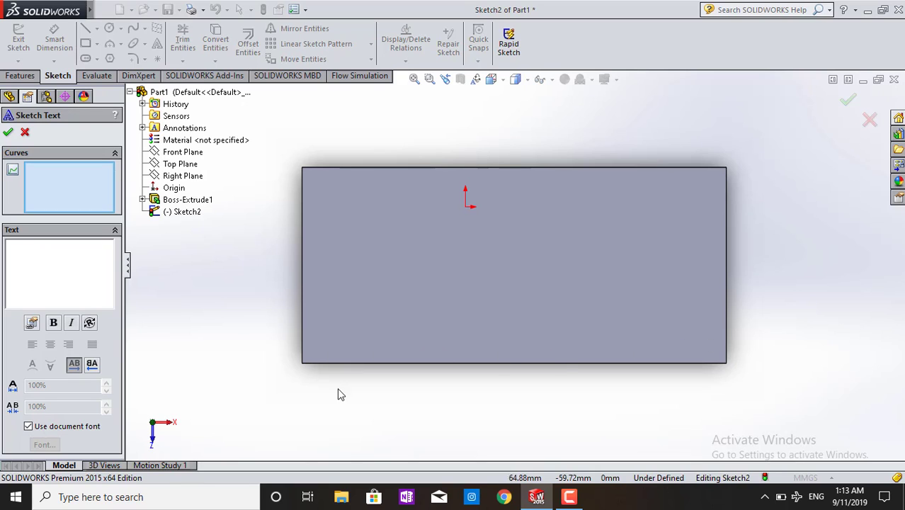
{"action": "left_click", "coordinate": [24, 134]}
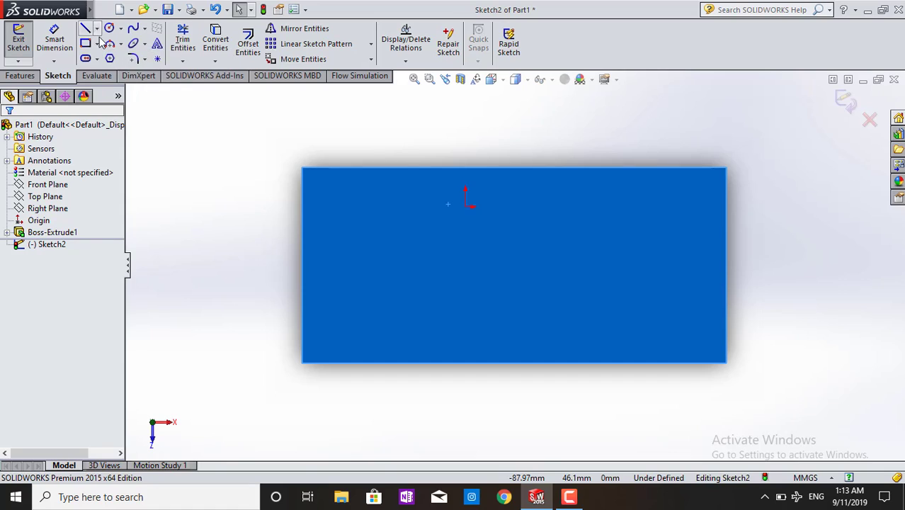
{"action": "mouse_move", "coordinate": [102, 27]}
{"action": "left_click", "coordinate": [119, 56]}
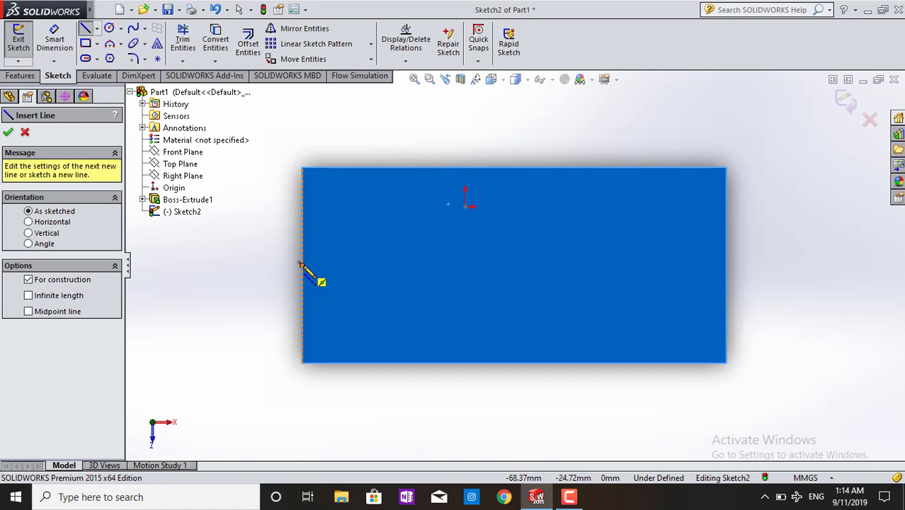
{"action": "left_click", "coordinate": [302, 265]}
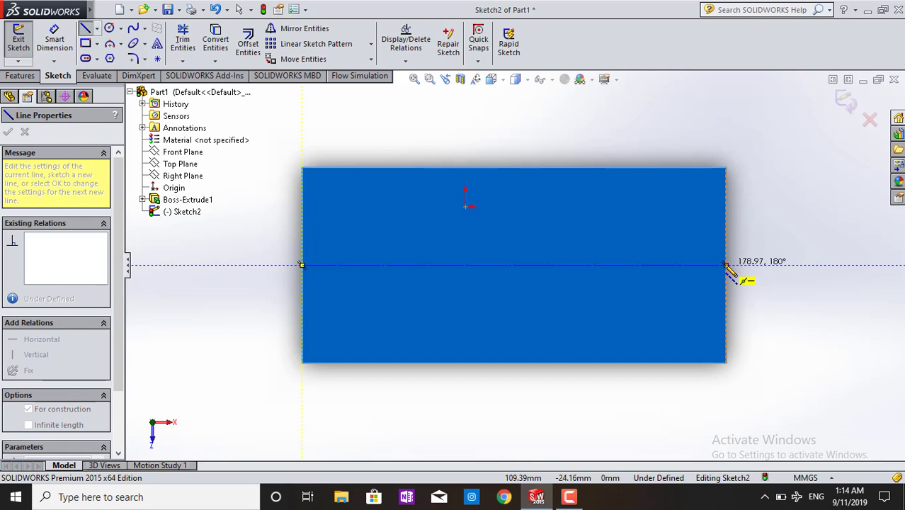
{"action": "left_click", "coordinate": [726, 266]}
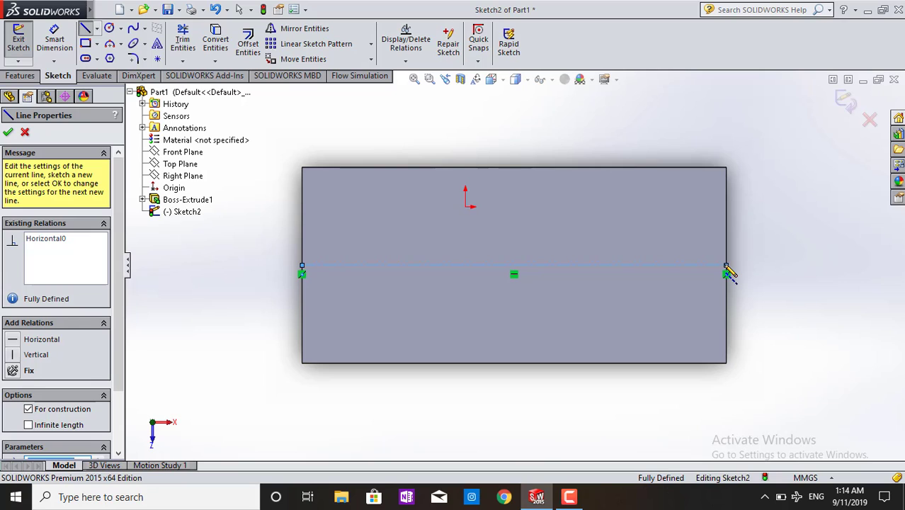
{"action": "key", "text": "Escape"}
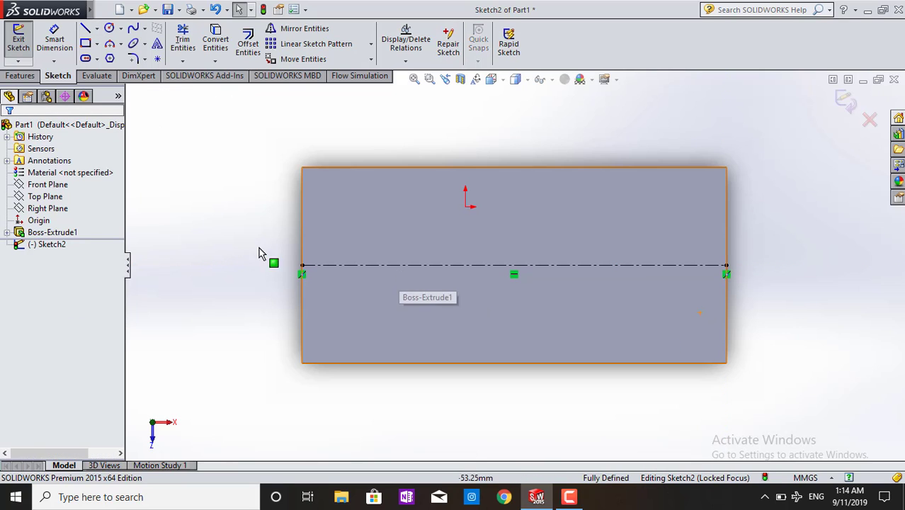
Step: Add the sketch text "MK VASHIST PRODUCTION" along the centerline with centered alignment
{"action": "left_click", "coordinate": [159, 46]}
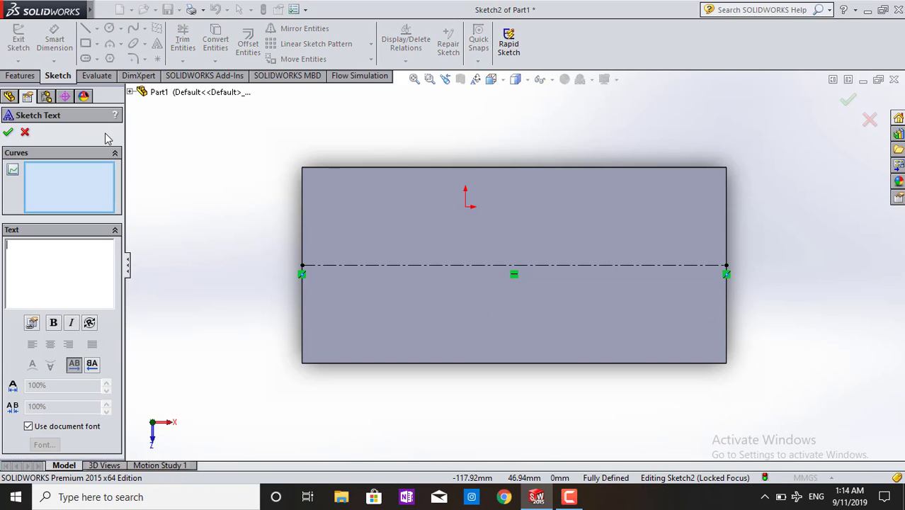
{"action": "left_click", "coordinate": [384, 266]}
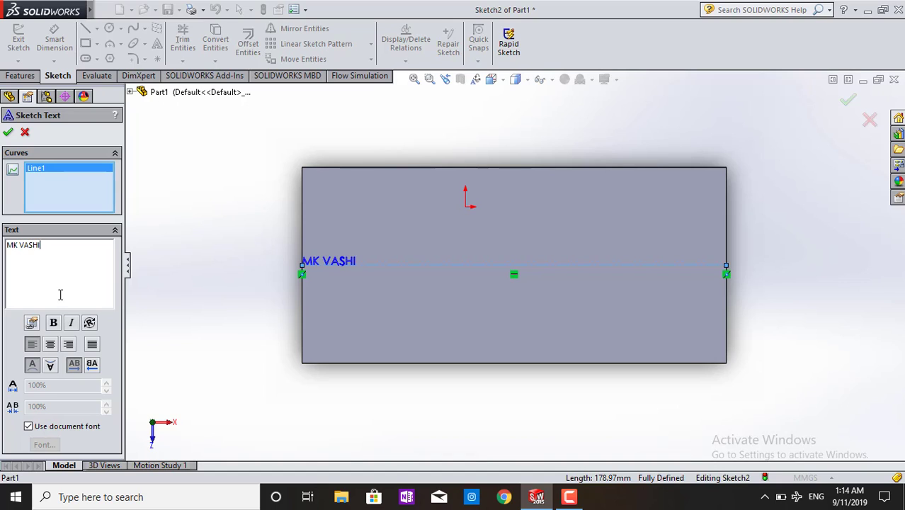
{"action": "type", "text": "ST PRODUCTION"}
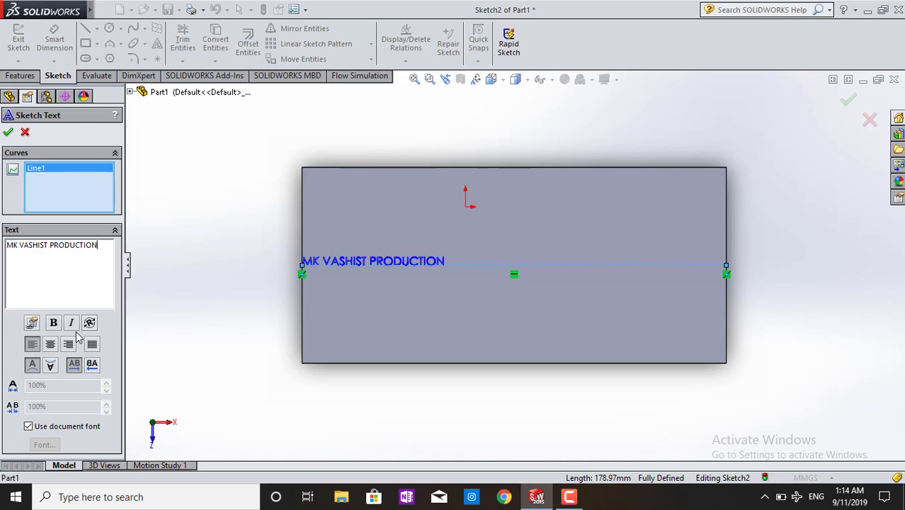
{"action": "left_click", "coordinate": [51, 345]}
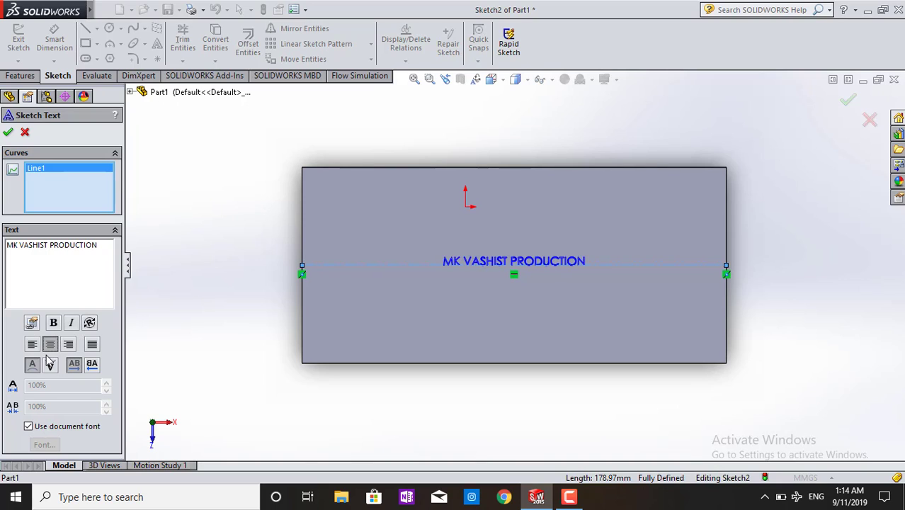
Step: Format the entire sketch text as bold and italic
{"action": "left_click_drag", "start_coordinate": [98, 245], "coordinate": [6, 246]}
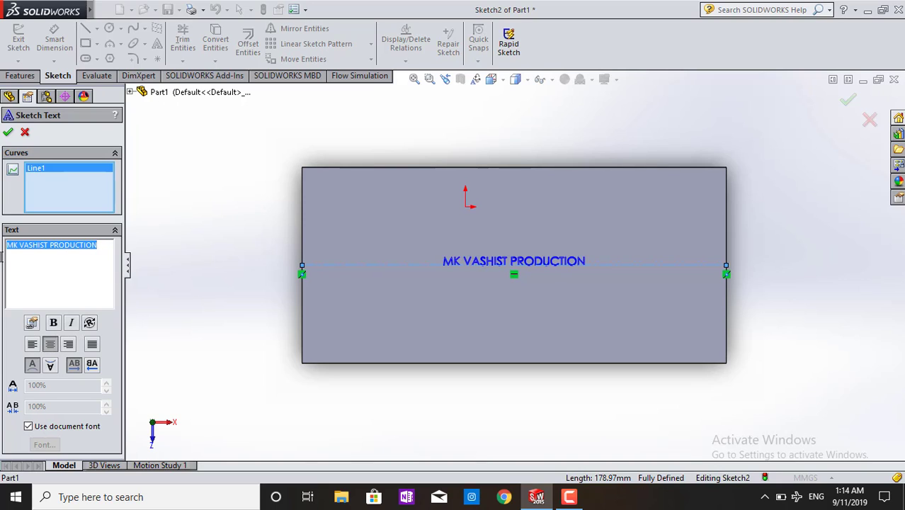
{"action": "left_click", "coordinate": [53, 323]}
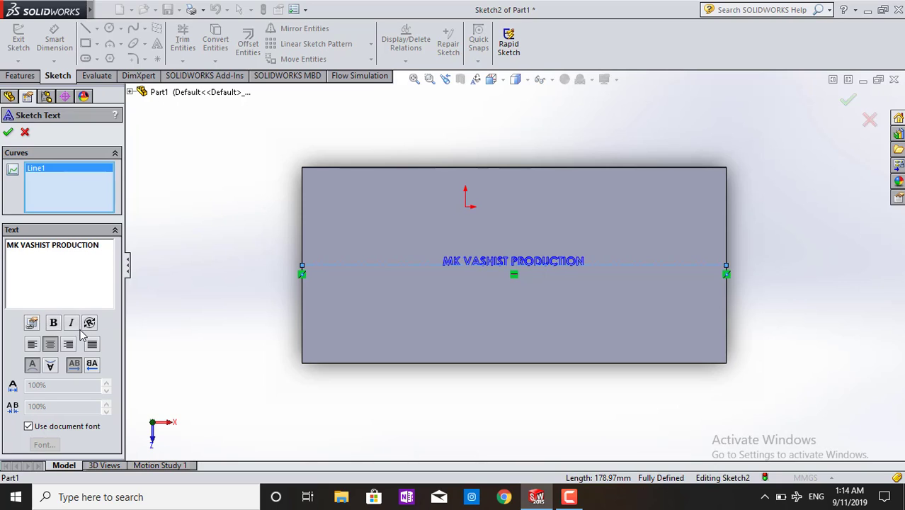
{"action": "left_click", "coordinate": [72, 325]}
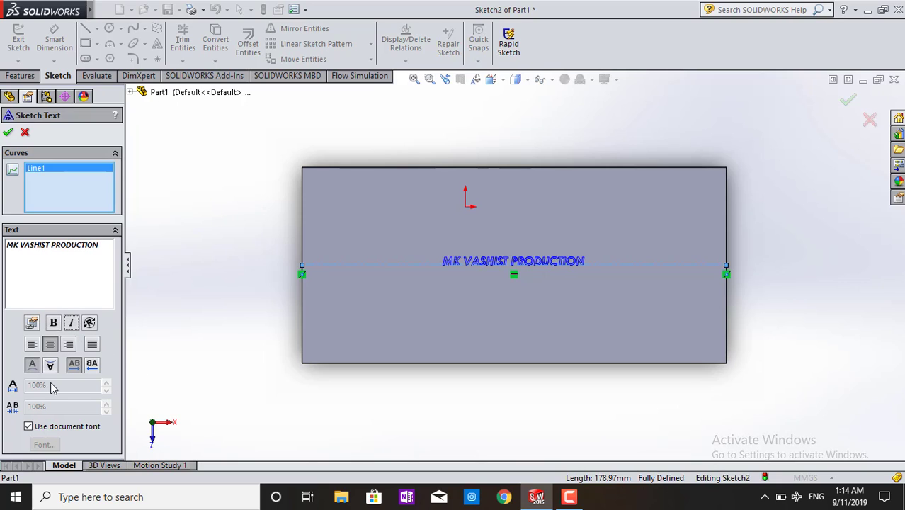
Step: Turn off the document font and set the text's width factor to 120% and its character spacing to 110%
{"action": "left_click", "coordinate": [28, 426]}
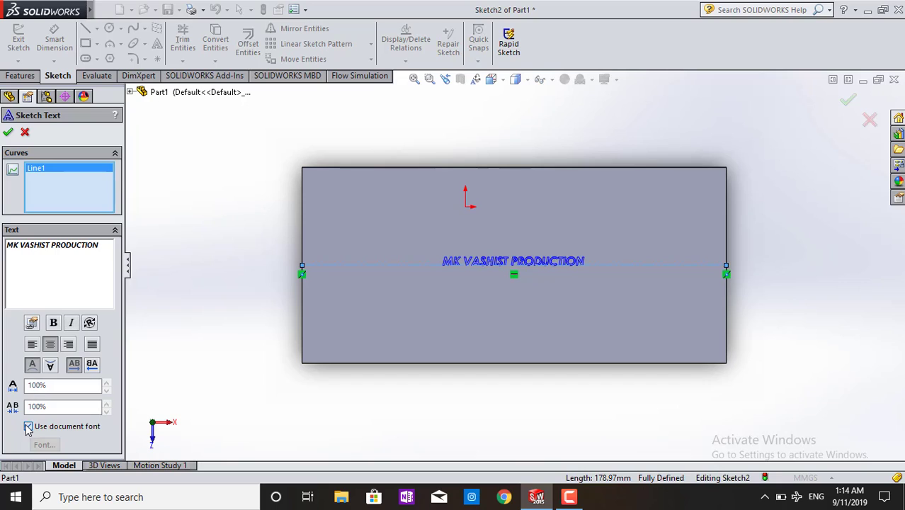
{"action": "left_click", "coordinate": [106, 384]}
{"action": "left_click", "coordinate": [106, 384]}
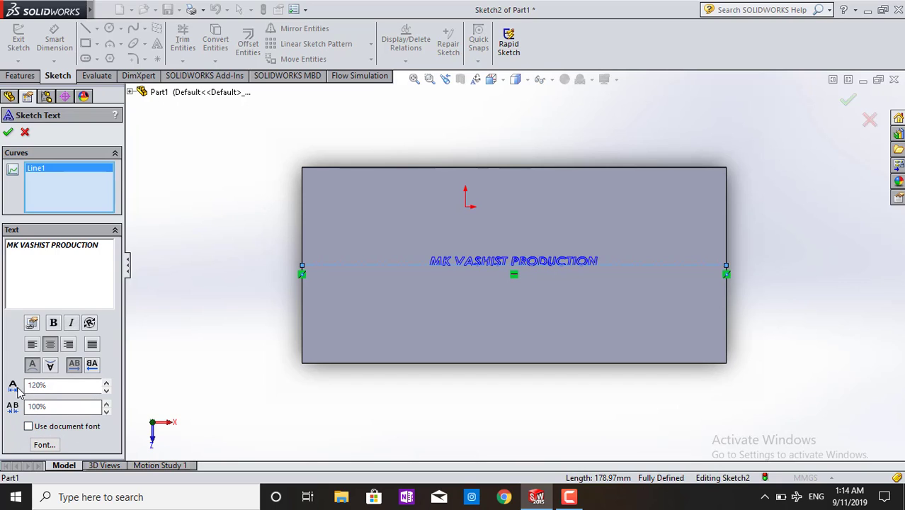
{"action": "left_click", "coordinate": [107, 403]}
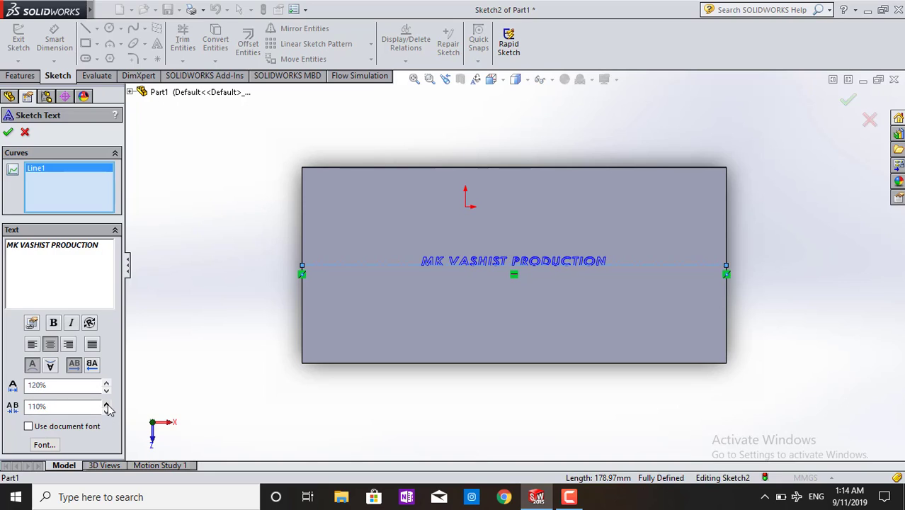
Step: Set the text's font style to Bold and its height to 5 mm, and accept the sketch text
{"action": "left_click", "coordinate": [40, 445]}
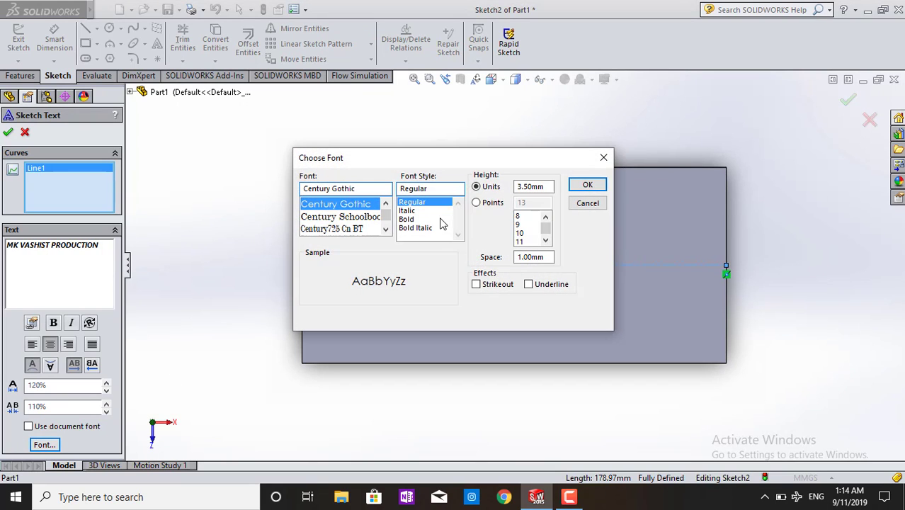
{"action": "left_click", "coordinate": [409, 219]}
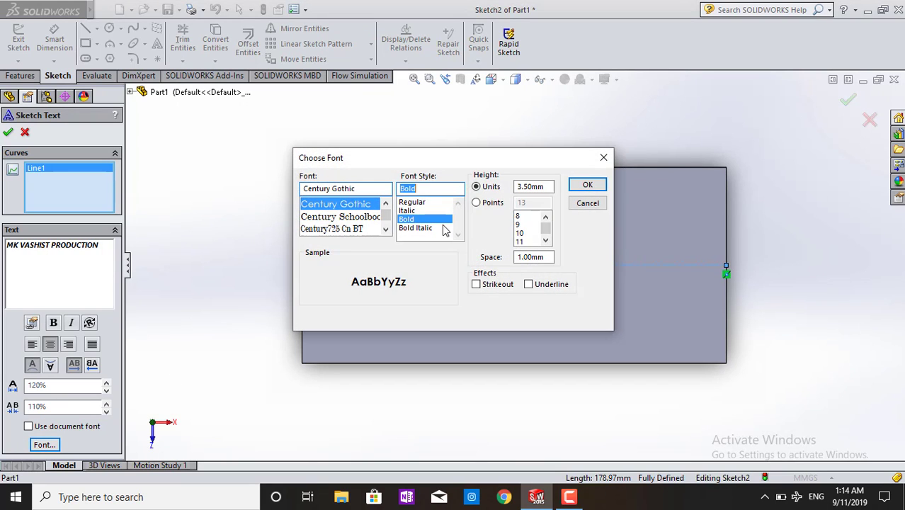
{"action": "double_click", "coordinate": [531, 186]}
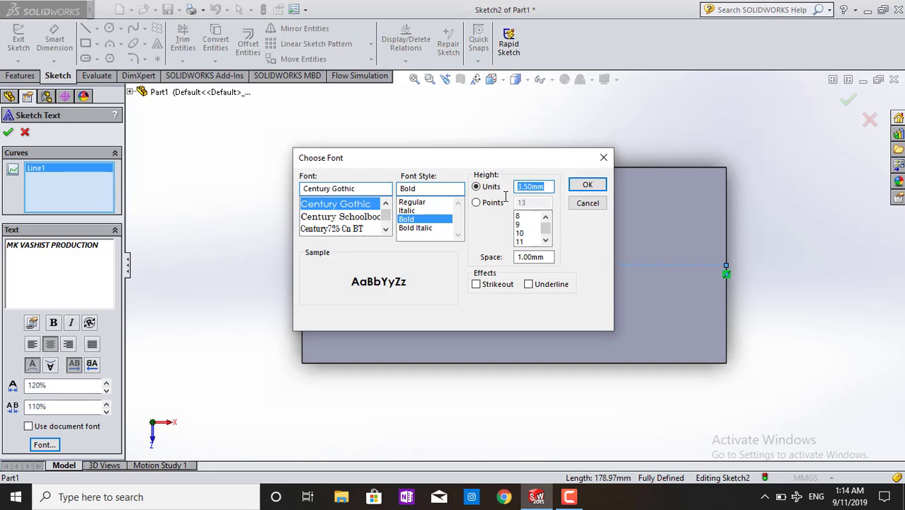
{"action": "type", "text": "5"}
{"action": "left_click", "coordinate": [585, 185]}
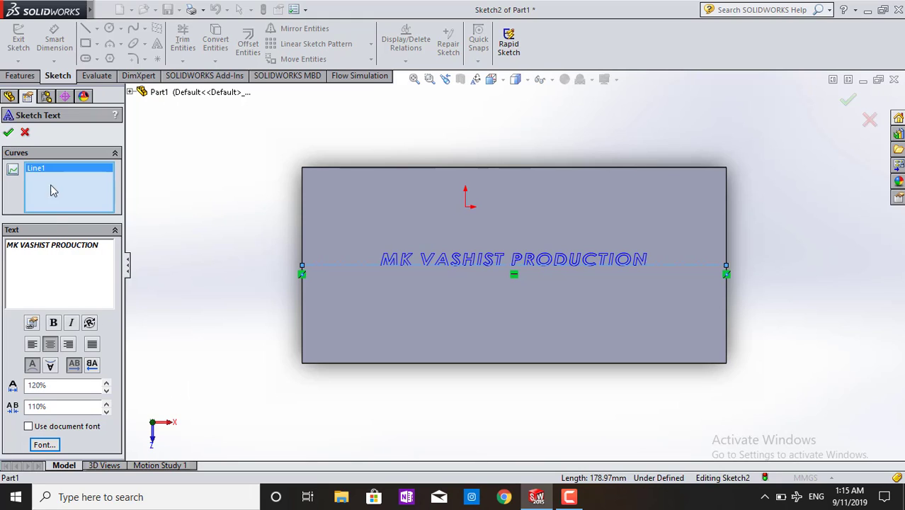
{"action": "left_click", "coordinate": [8, 132]}
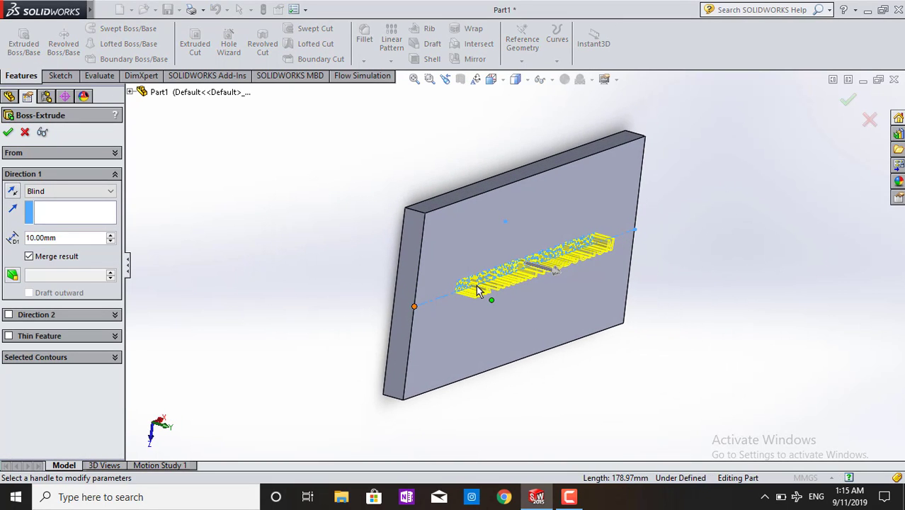
Step: Extrude the text sketch as a 3 mm blind raised boss merged with the plate
{"action": "double_click", "coordinate": [70, 241]}
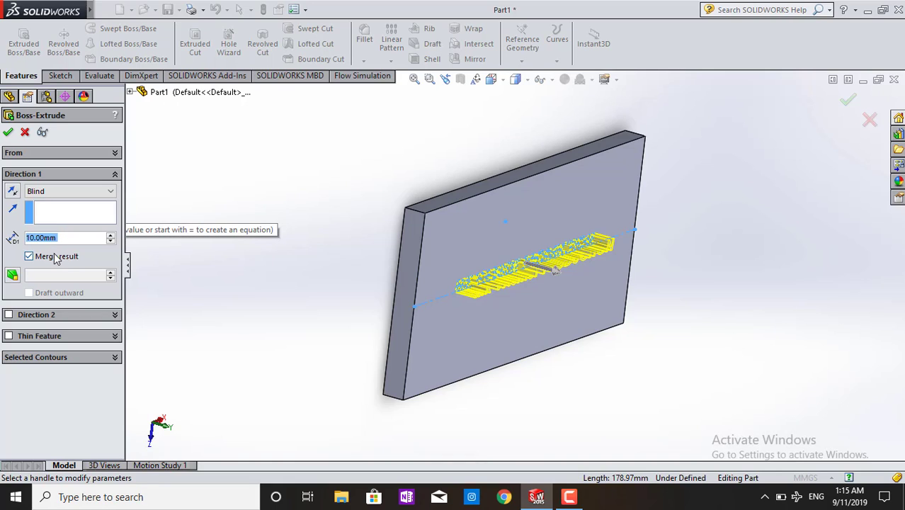
{"action": "type", "text": "3"}
{"action": "key", "text": "Return"}
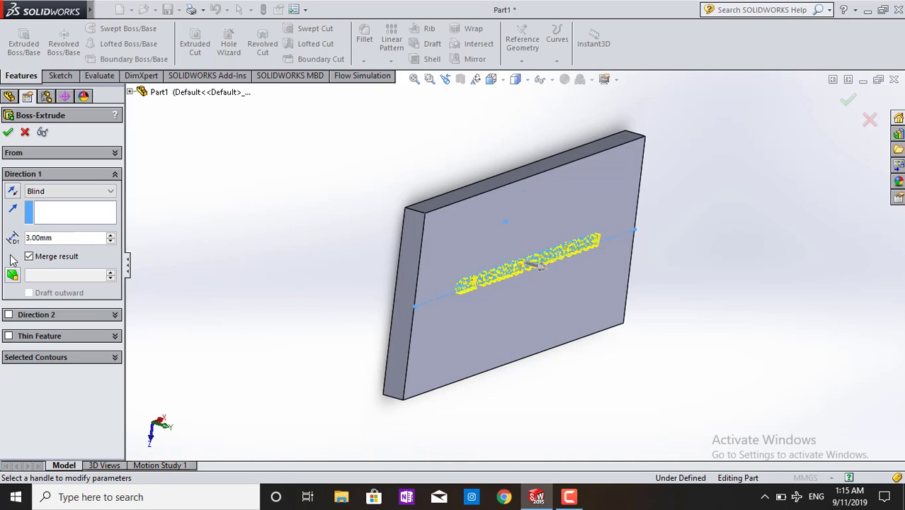
{"action": "left_click", "coordinate": [10, 133]}
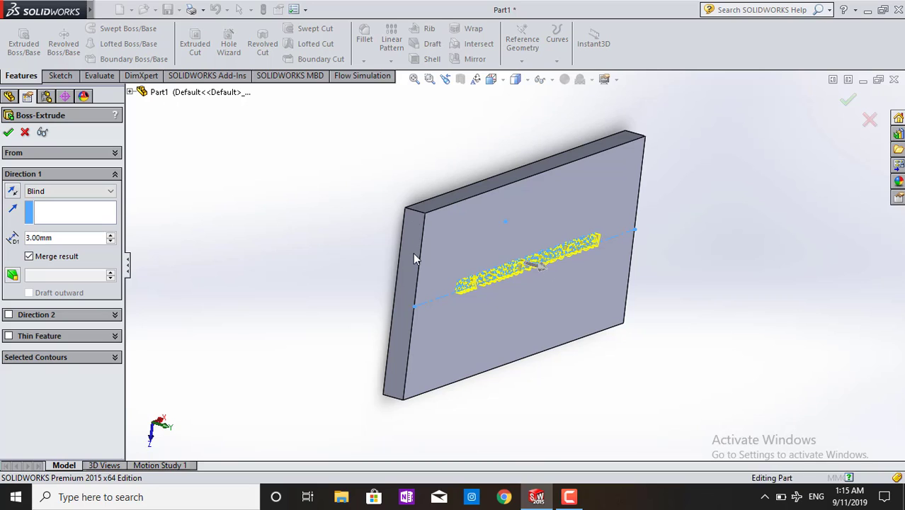
{"action": "left_click", "coordinate": [328, 318]}
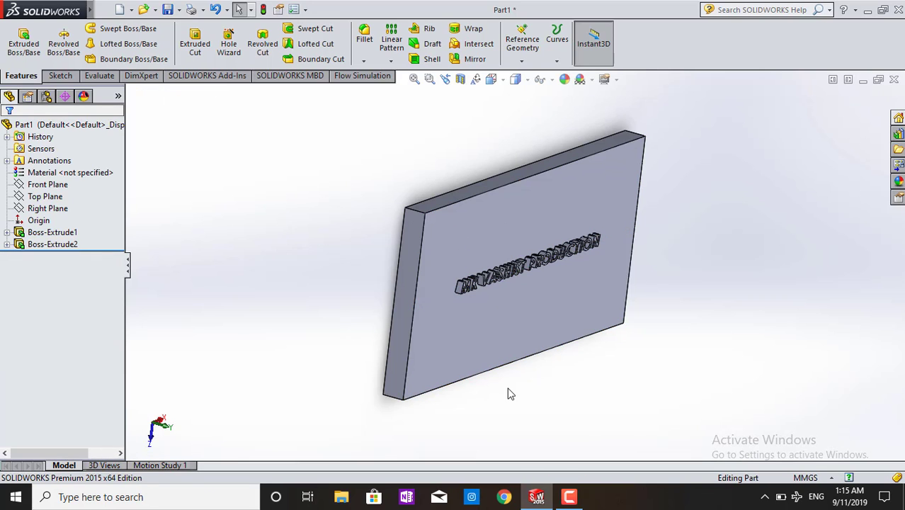
Step: Examine the raised lettering on the plate's face from several angles
{"action": "middle_click_drag", "start_coordinate": [596, 432], "coordinate": [560, 375]}
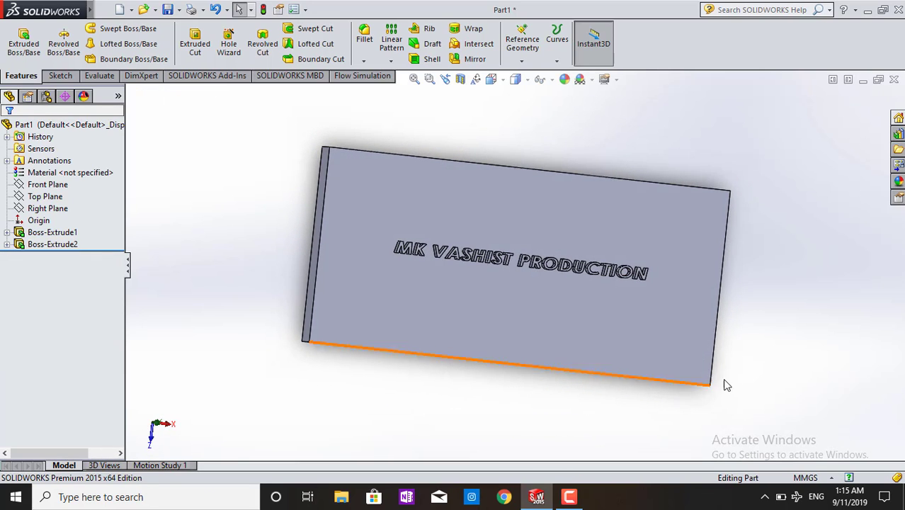
{"action": "middle_click_drag", "start_coordinate": [723, 383], "coordinate": [744, 242]}
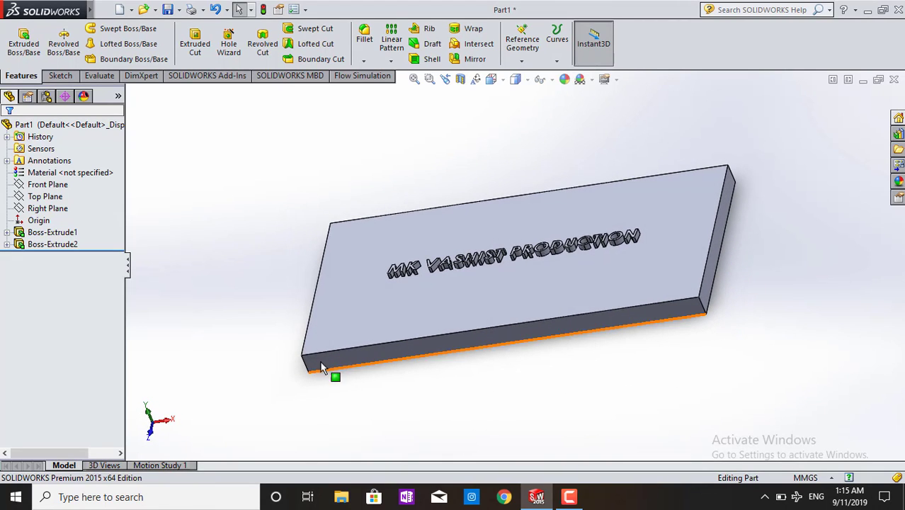
{"action": "middle_click_drag", "start_coordinate": [345, 370], "coordinate": [452, 446]}
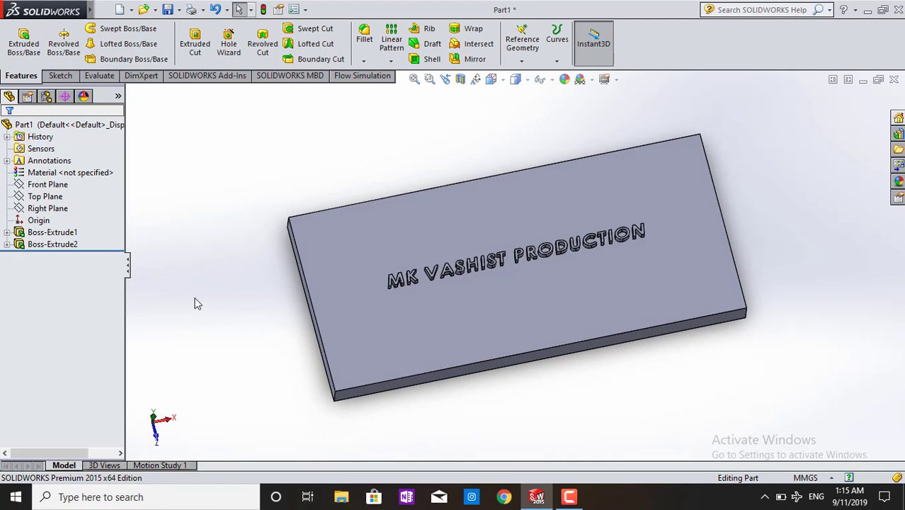
{"action": "middle_click_drag", "start_coordinate": [196, 304], "coordinate": [598, 371]}
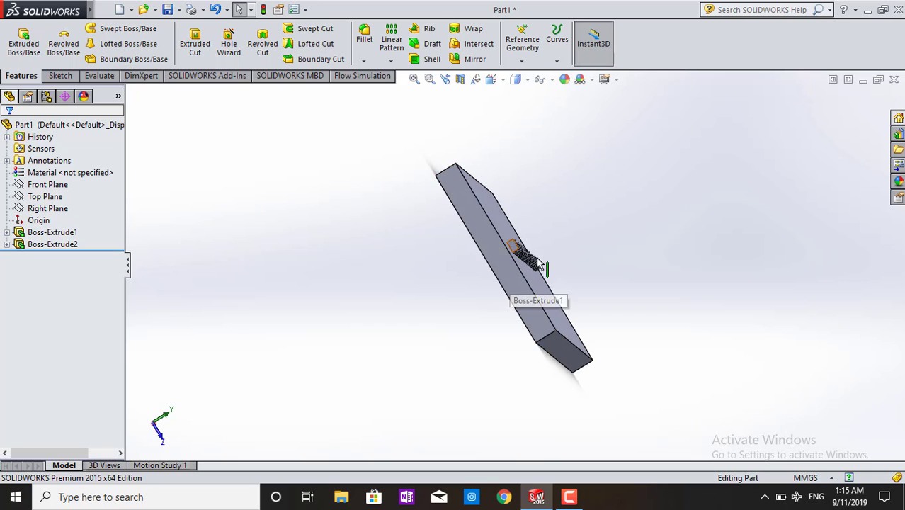
{"action": "middle_click_drag", "start_coordinate": [531, 287], "coordinate": [394, 464]}
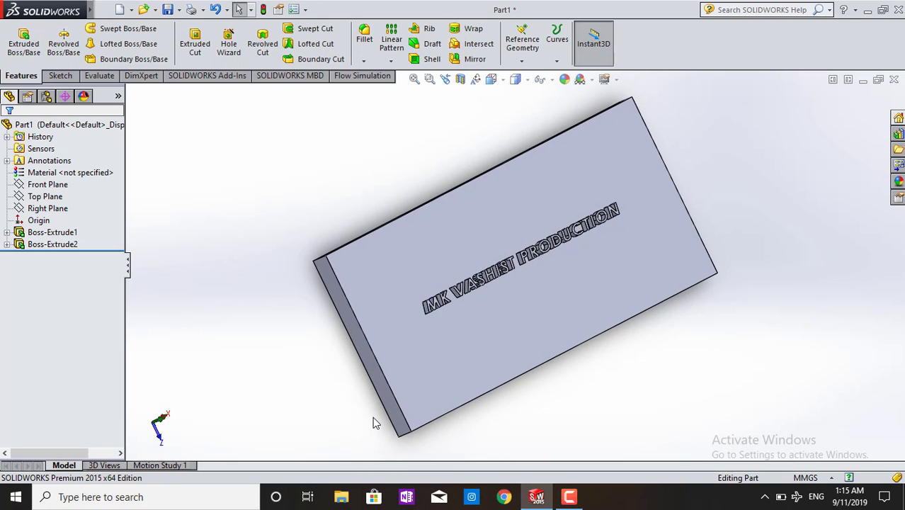
{"action": "middle_click_drag", "start_coordinate": [375, 423], "coordinate": [323, 374]}
{"action": "middle_click_drag", "start_coordinate": [694, 339], "coordinate": [715, 409]}
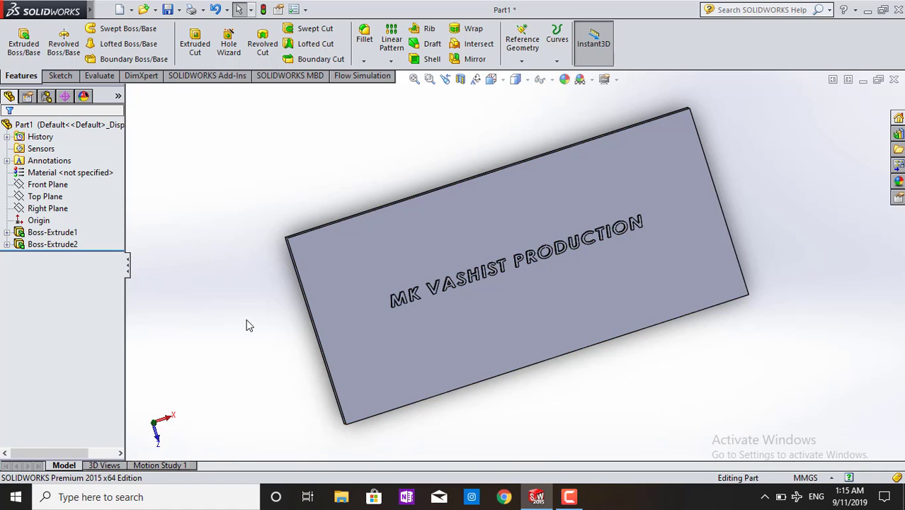
{"action": "middle_click_drag", "start_coordinate": [248, 325], "coordinate": [242, 269]}
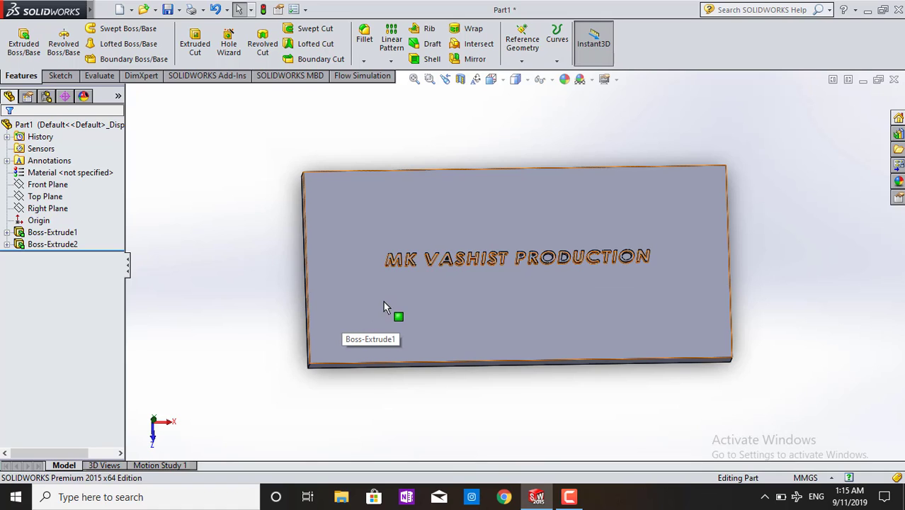
{"action": "middle_click_drag", "start_coordinate": [399, 280], "coordinate": [273, 311]}
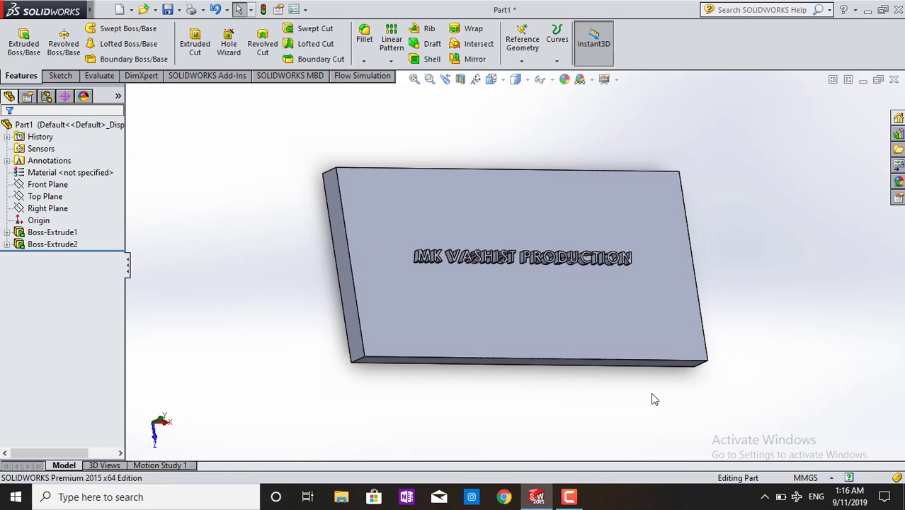
{"action": "middle_click_drag", "start_coordinate": [488, 418], "coordinate": [468, 409]}
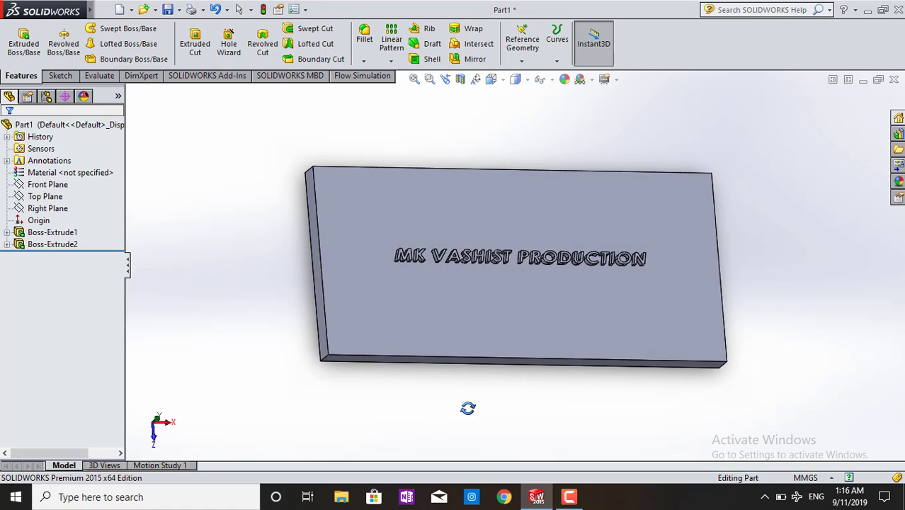
Step: Delete the raised text extrusion while keeping its sketch
{"action": "left_click", "coordinate": [44, 245]}
{"action": "right_click", "coordinate": [44, 245]}
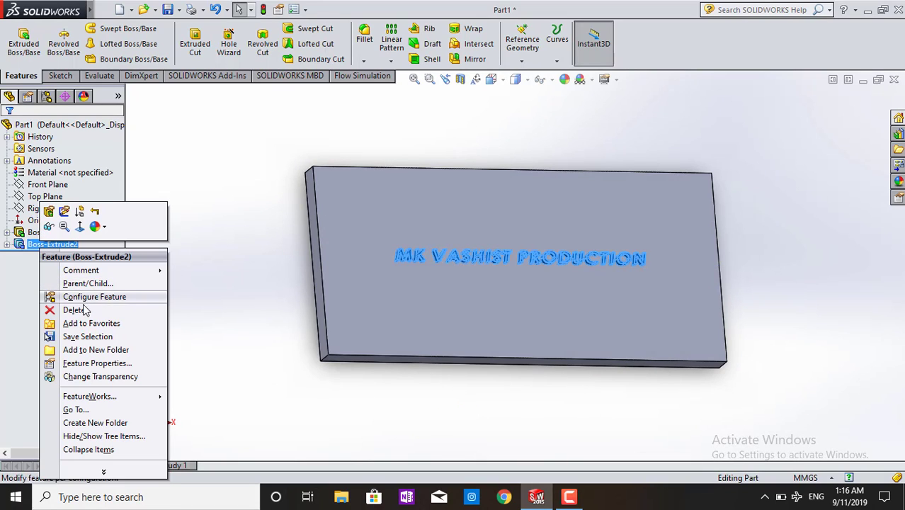
{"action": "left_click", "coordinate": [84, 312]}
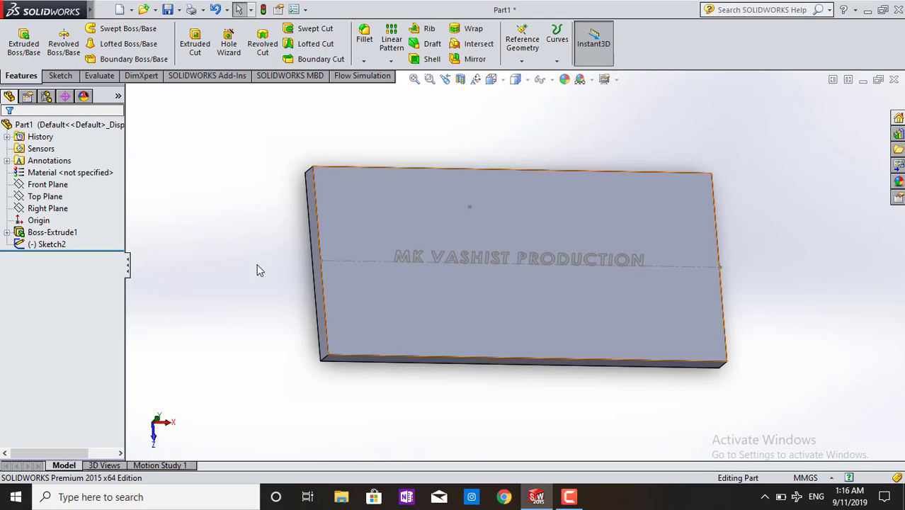
{"action": "left_click", "coordinate": [58, 248]}
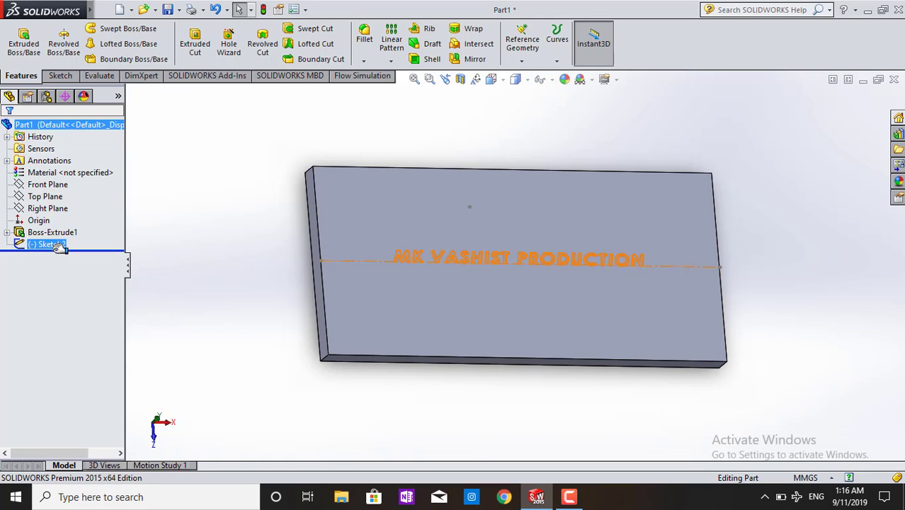
{"action": "left_click", "coordinate": [195, 44]}
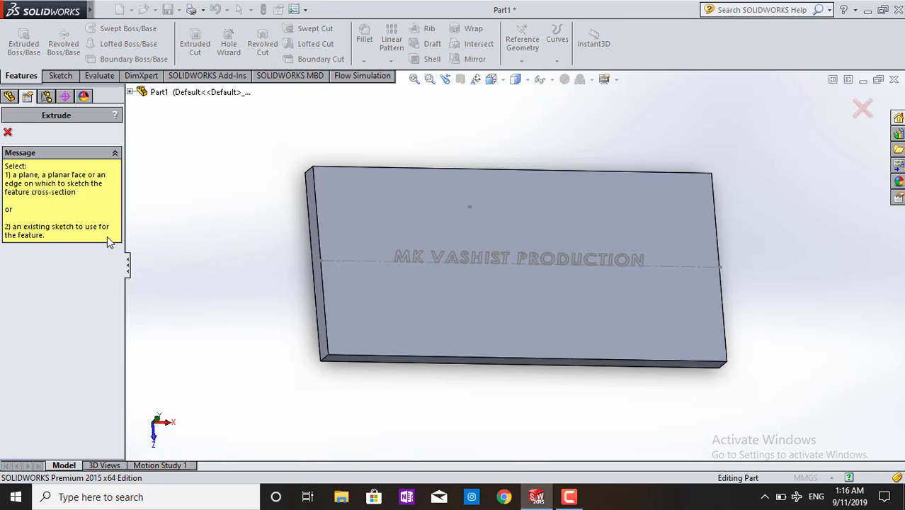
{"action": "left_click", "coordinate": [443, 259]}
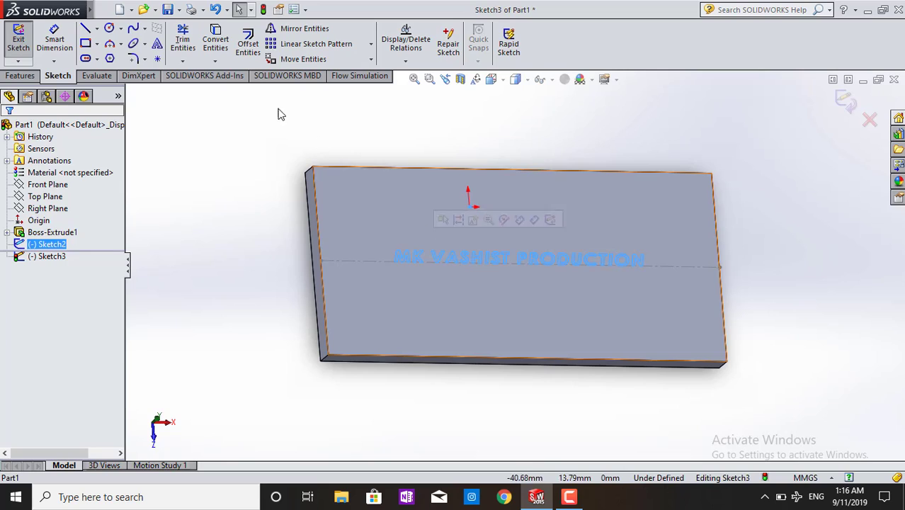
{"action": "left_click", "coordinate": [23, 76]}
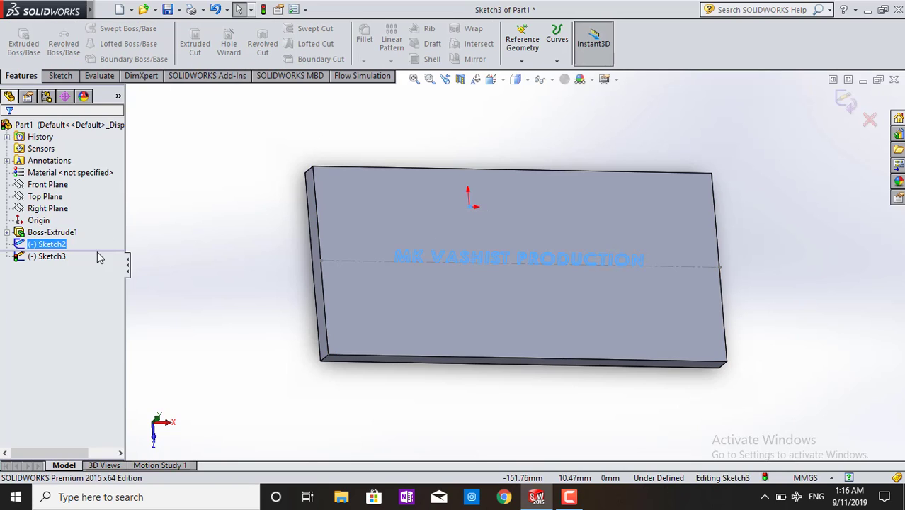
{"action": "left_click", "coordinate": [64, 258]}
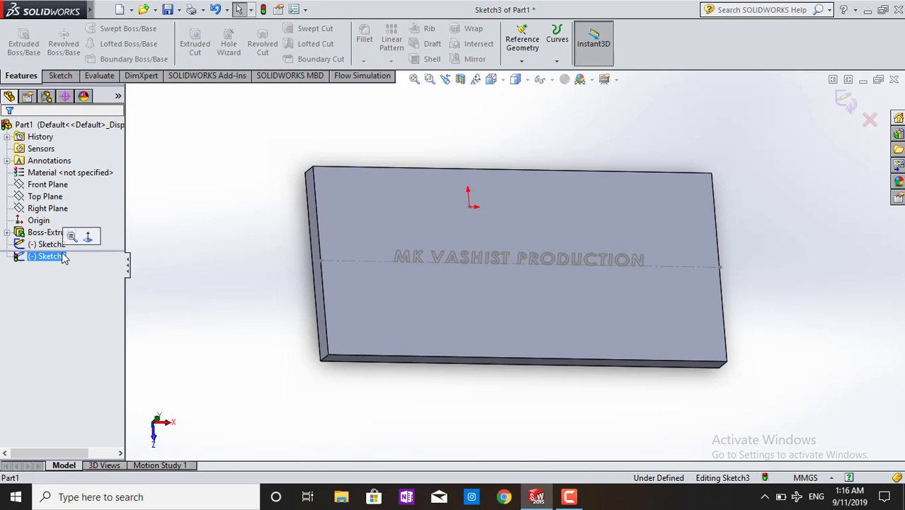
{"action": "right_click", "coordinate": [64, 258]}
{"action": "left_click", "coordinate": [42, 264]}
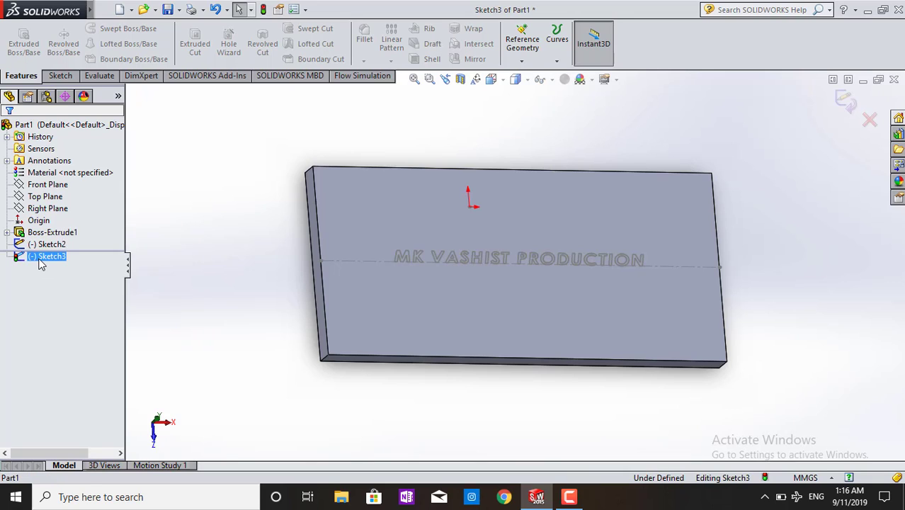
{"action": "left_click", "coordinate": [50, 243]}
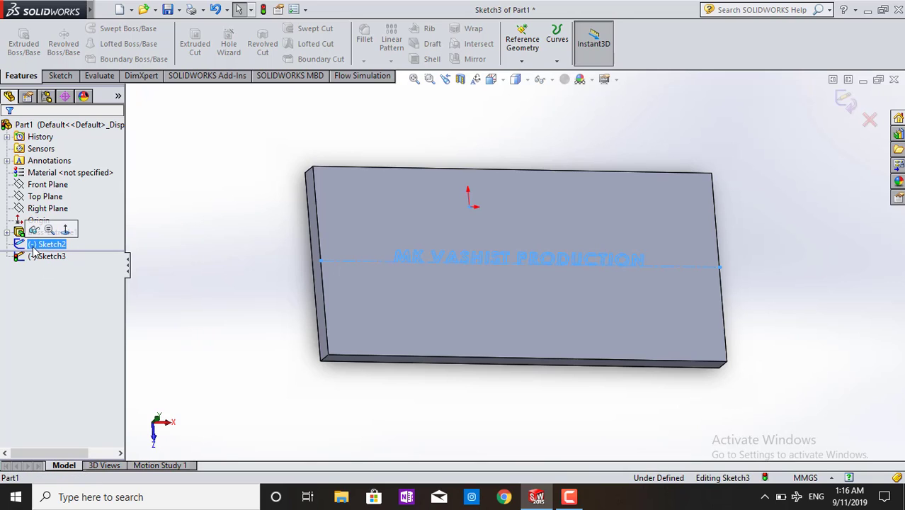
{"action": "left_click", "coordinate": [849, 106]}
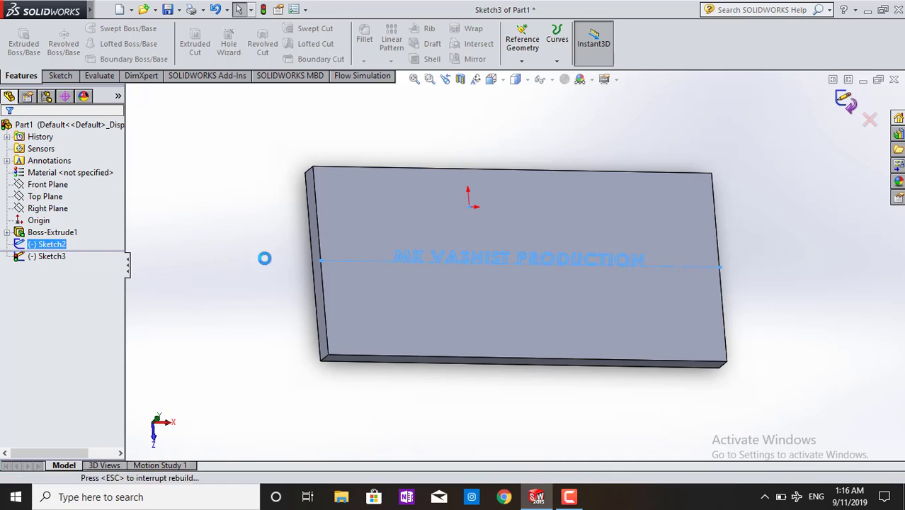
Step: Cut the existing text sketch 3 mm deep into the plate's face with a blind Extruded Cut
{"action": "left_click", "coordinate": [59, 245]}
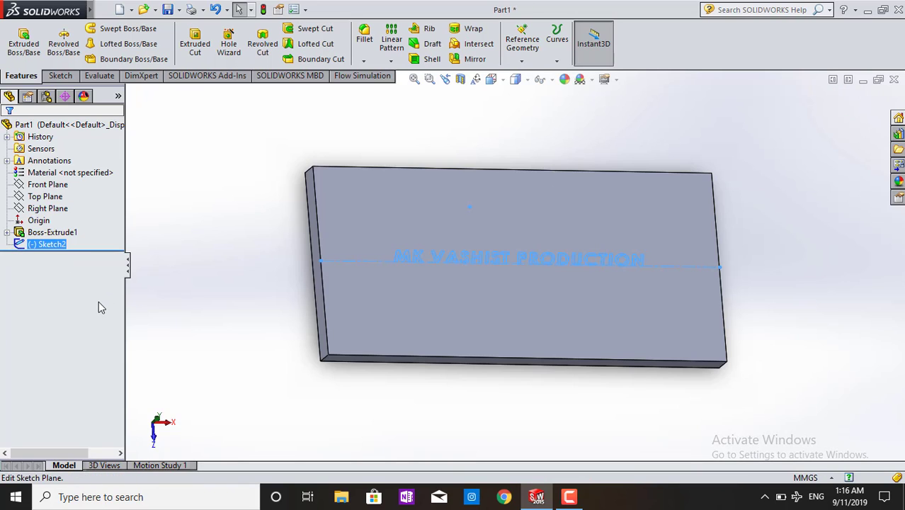
{"action": "left_click", "coordinate": [183, 61]}
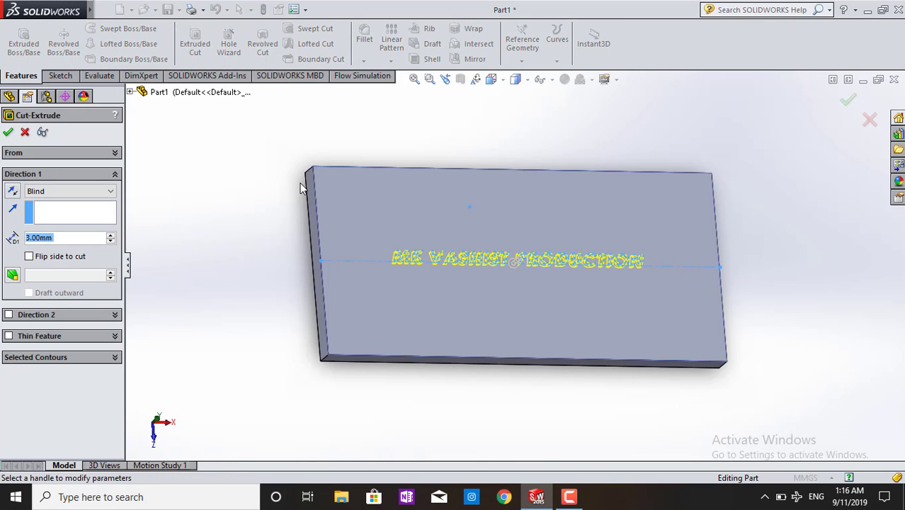
{"action": "mouse_move", "coordinate": [245, 276]}
{"action": "middle_mouse_down"}
{"action": "mouse_move", "coordinate": [275, 280]}
{"action": "mouse_move", "coordinate": [325, 256]}
{"action": "mouse_move", "coordinate": [252, 270]}
{"action": "middle_mouse_up"}
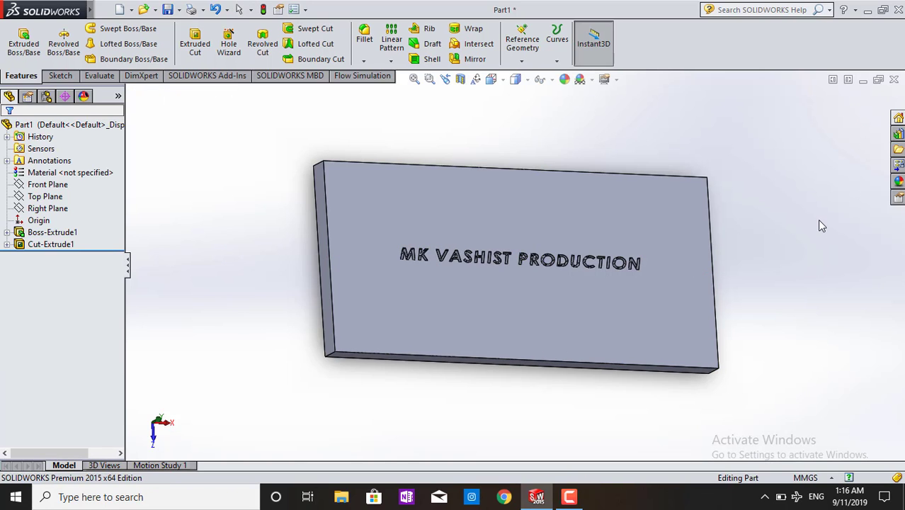
{"action": "mouse_move", "coordinate": [820, 221]}
{"action": "middle_mouse_down"}
{"action": "mouse_move", "coordinate": [756, 190]}
{"action": "mouse_move", "coordinate": [806, 227]}
{"action": "middle_mouse_up"}
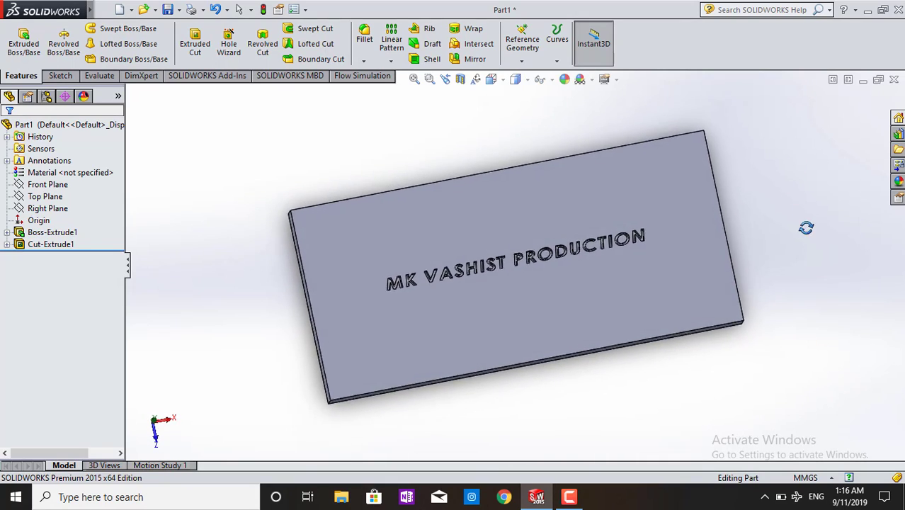
{"action": "middle_click_drag", "start_coordinate": [337, 304], "coordinate": [308, 293]}
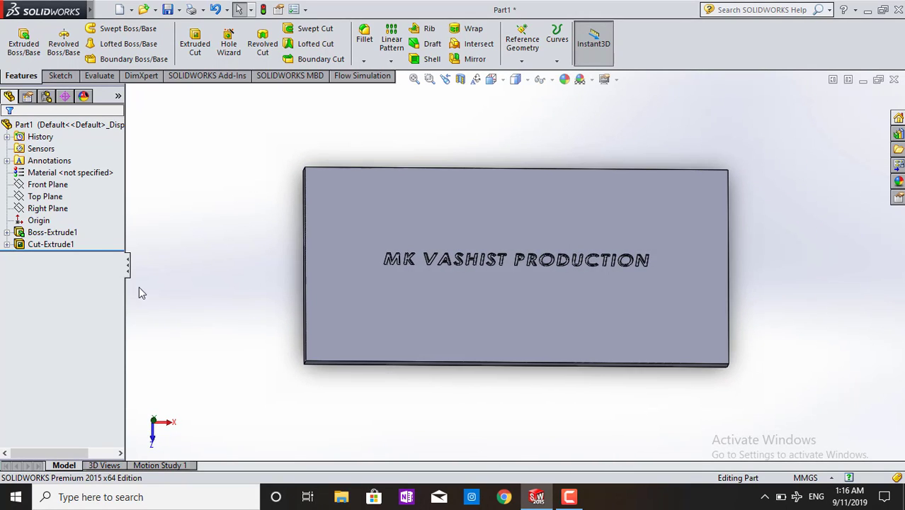
Step: Change the text cut's end condition to Through All and keep all resulting bodies
{"action": "left_click", "coordinate": [65, 246]}
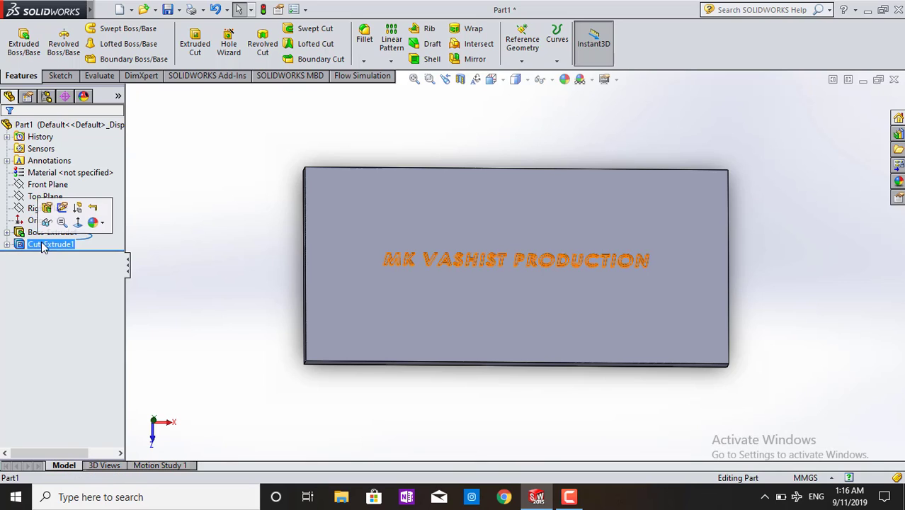
{"action": "left_click", "coordinate": [47, 208]}
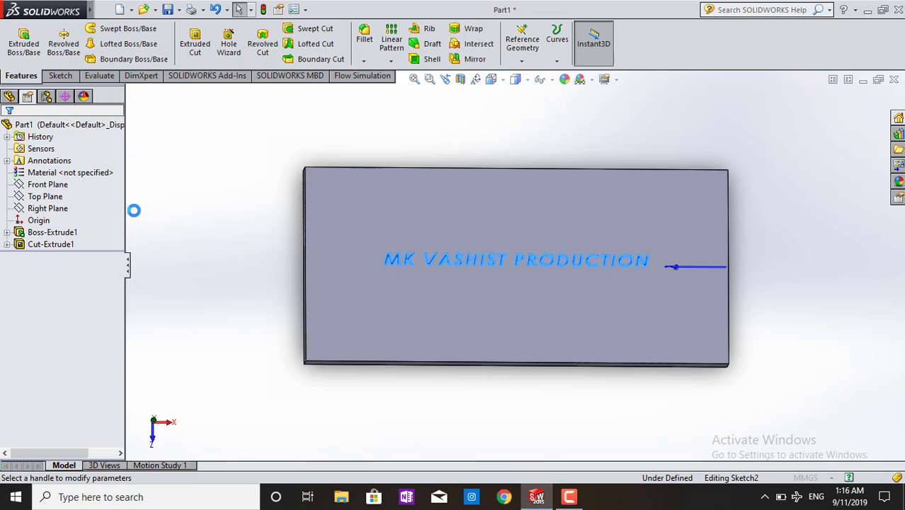
{"action": "left_click", "coordinate": [77, 191]}
{"action": "left_click", "coordinate": [57, 211]}
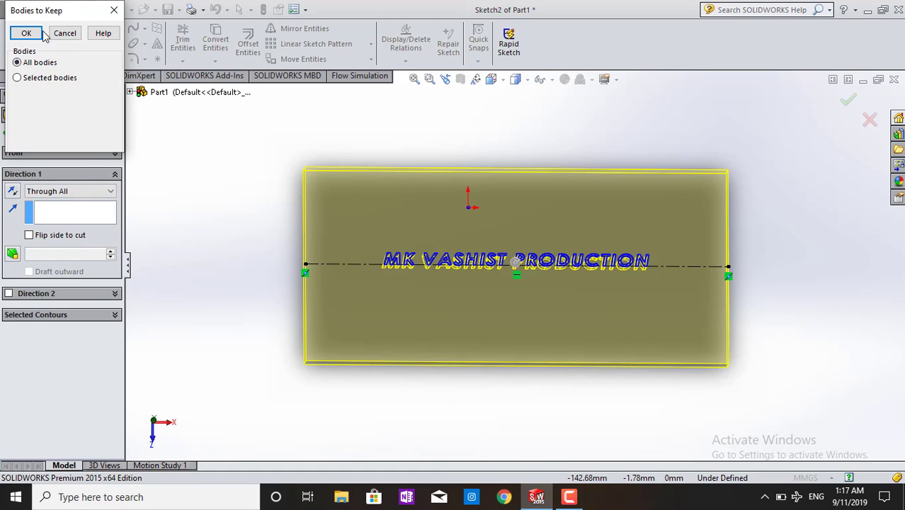
{"action": "left_click", "coordinate": [40, 34]}
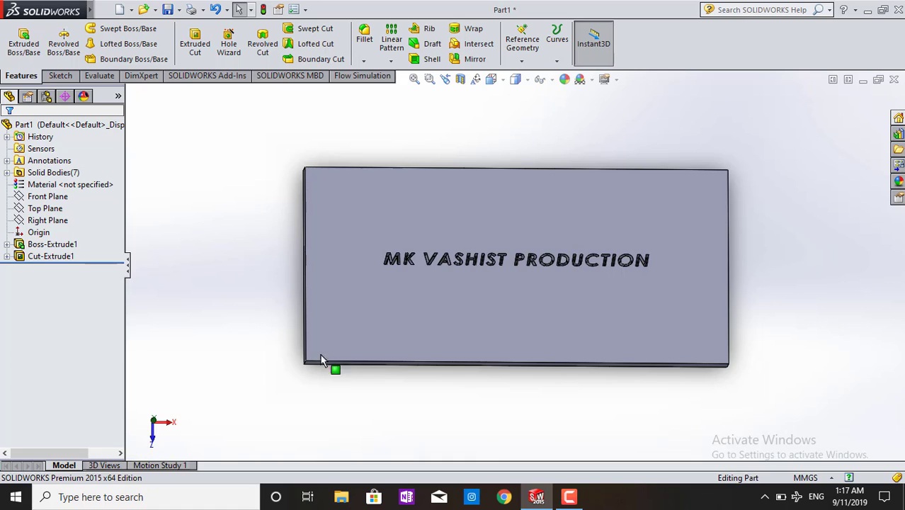
{"action": "middle_click_drag", "start_coordinate": [470, 416], "coordinate": [406, 259]}
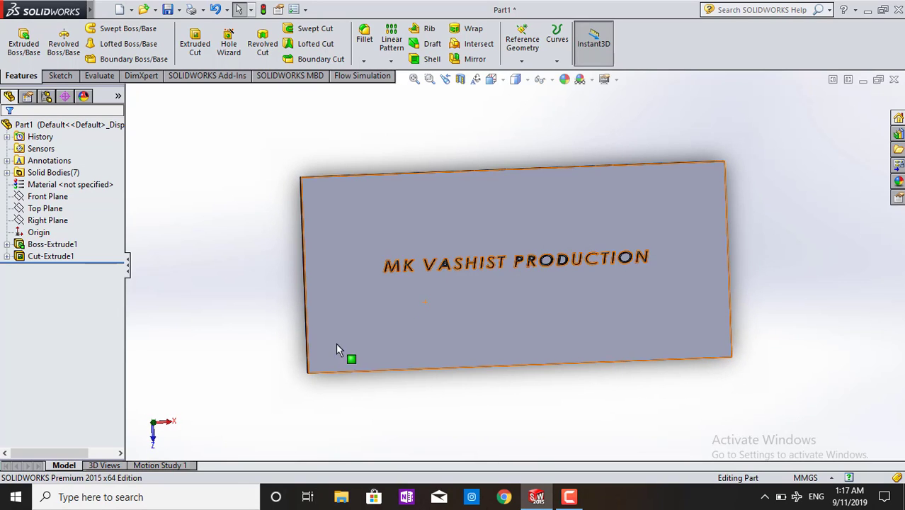
{"action": "middle_click_drag", "start_coordinate": [246, 305], "coordinate": [226, 294]}
{"action": "middle_click_drag", "start_coordinate": [444, 405], "coordinate": [365, 385]}
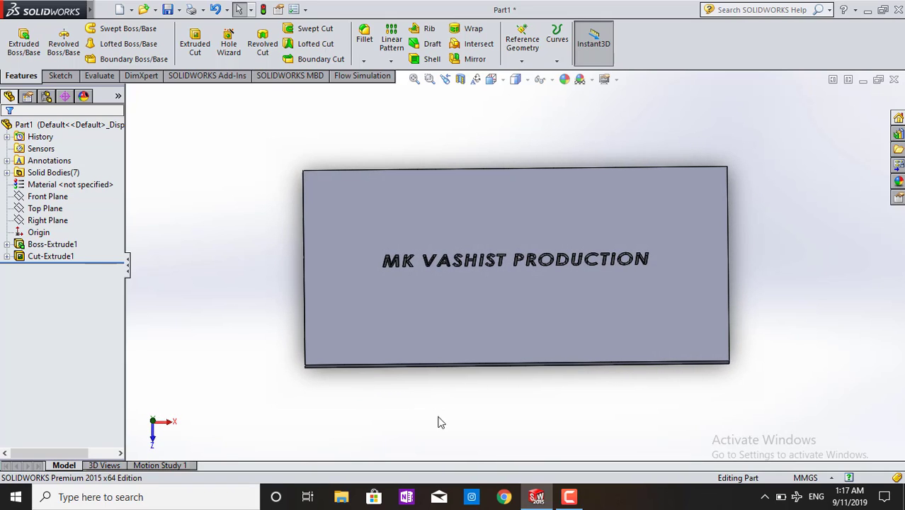